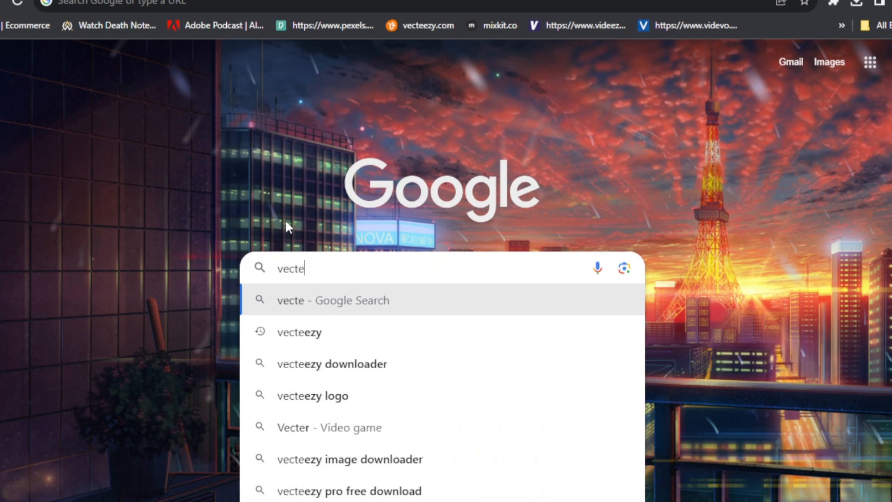
Search Google for vecteezy and open the Vecteezy website.
text(ezy)
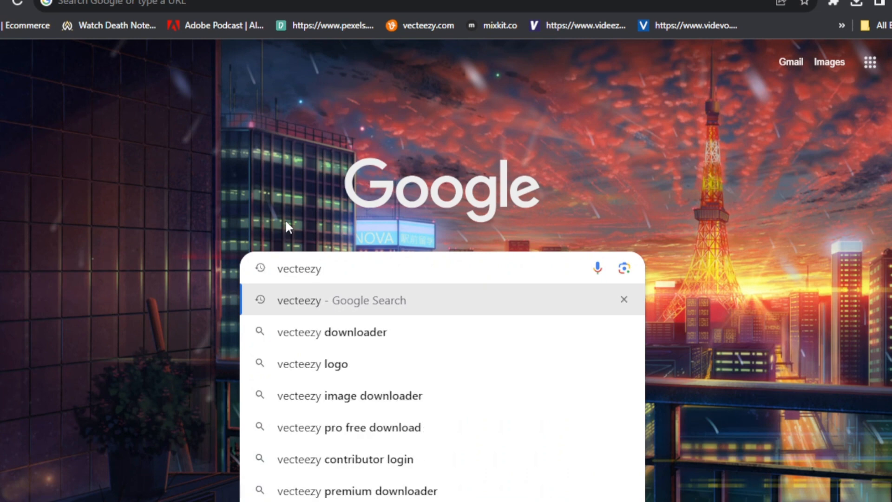
key(Return)
click(93, 251)
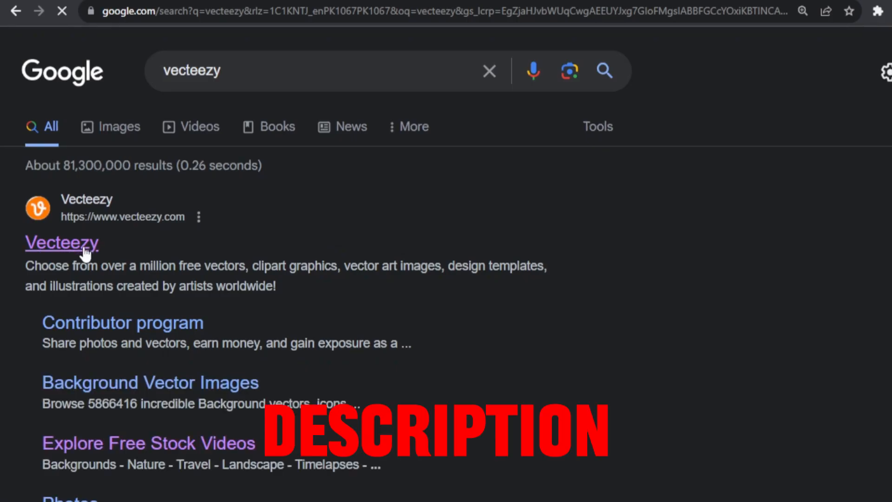
Restrict the Vecteezy search to videos and search for "ripped paper".
click(95, 111)
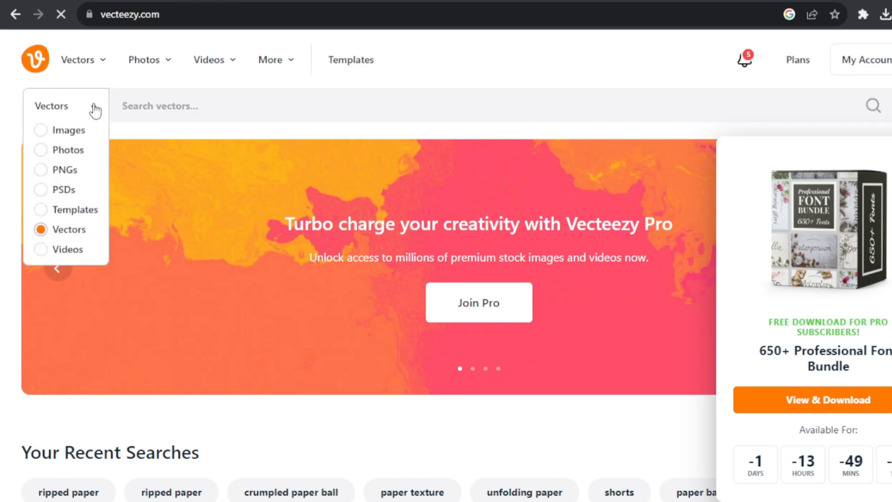
click(65, 250)
click(184, 105)
text(ripp)
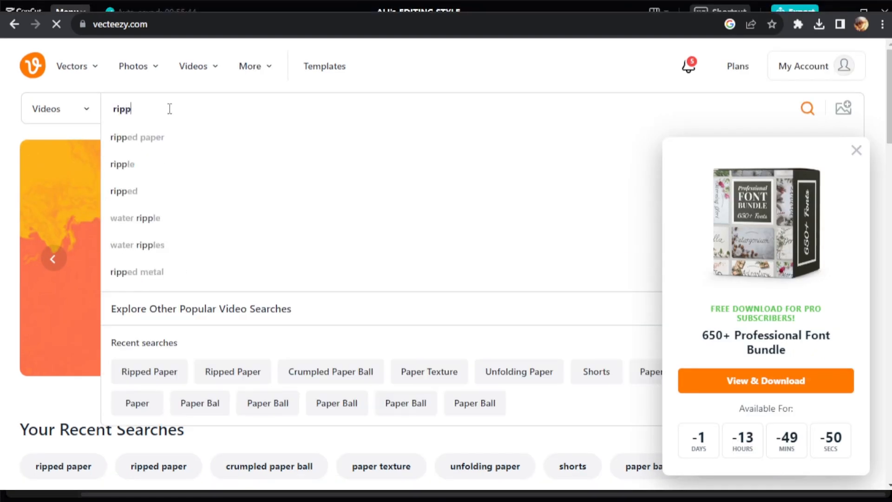
text(ed p)
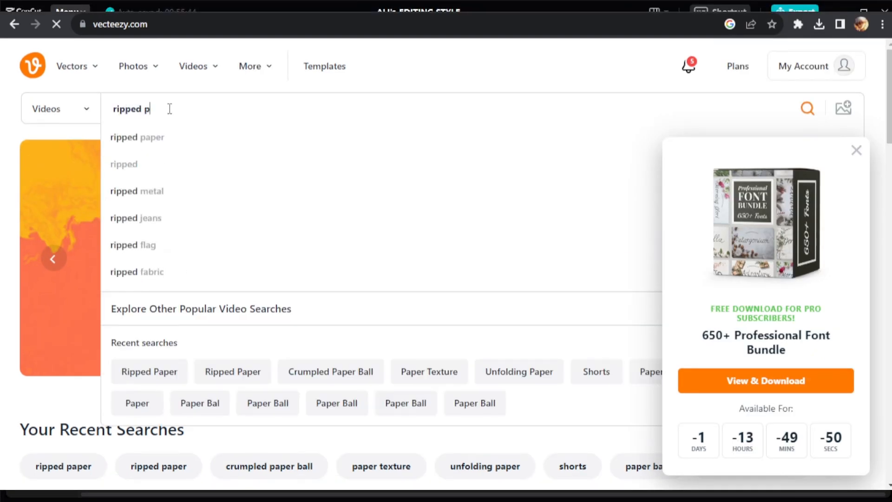
text(aper)
key(Return)
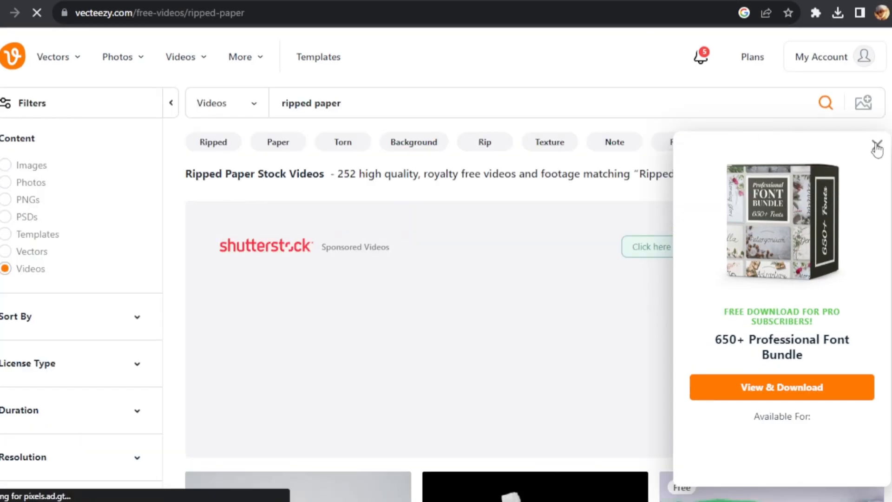
Close the font bundle offer and browse the ripped paper video results.
click(877, 148)
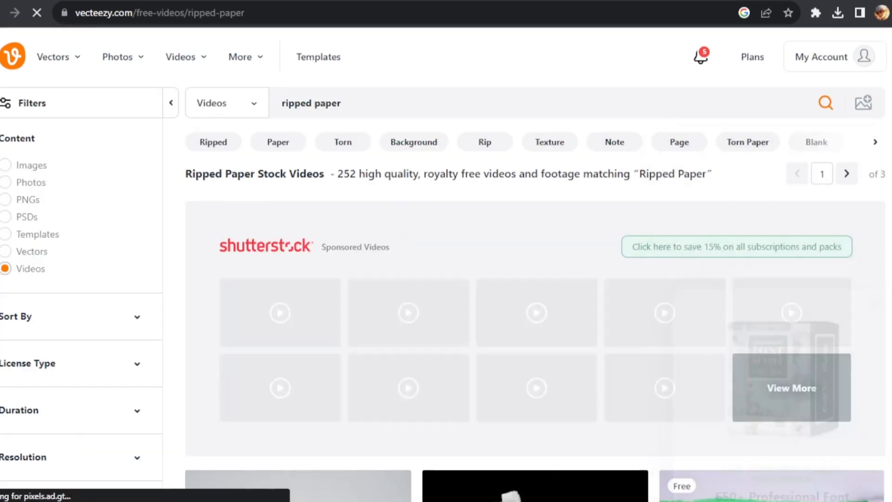
scroll(878, 148, down, 5)
scroll(534, 265, down, 6)
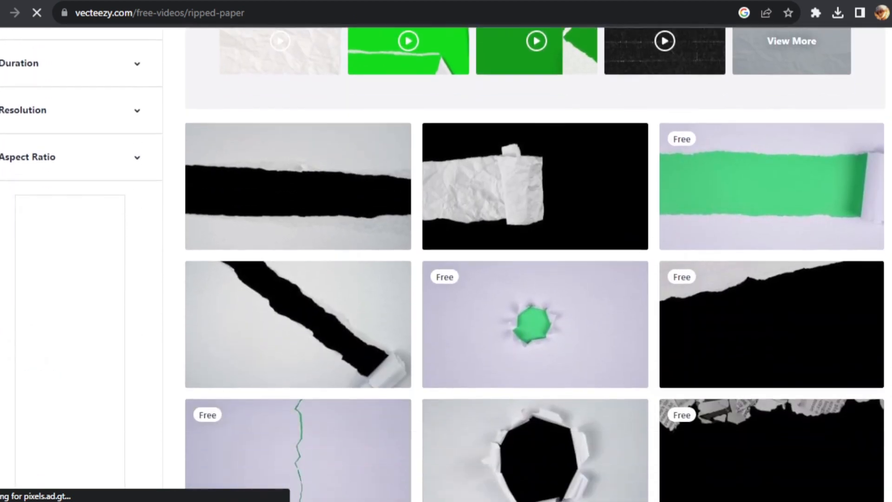
scroll(535, 264, down, 15)
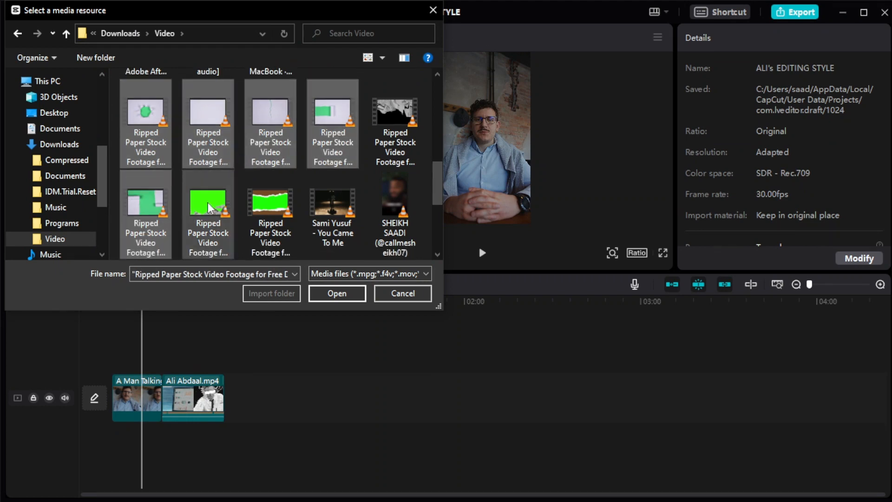
Import the selected ripped paper videos into CapCut and overlay the first one above the cut between the two clips, scaled to 316%.
key(Return)
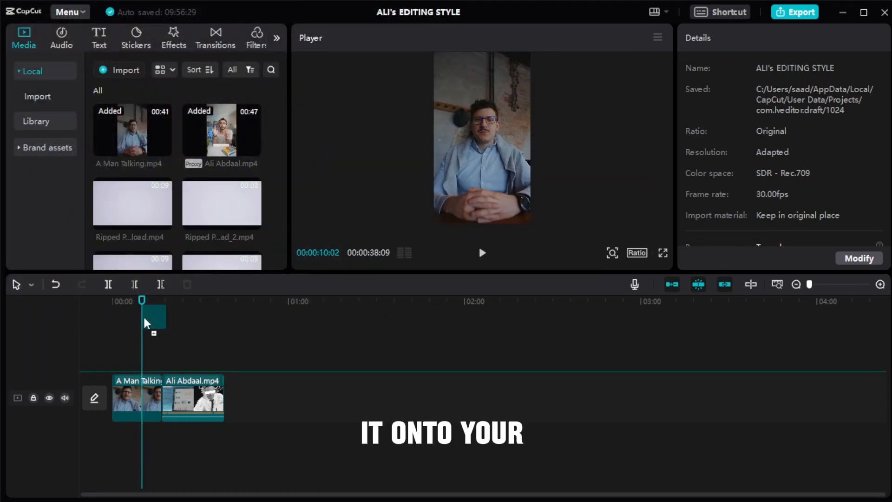
drag(145, 325, 155, 354)
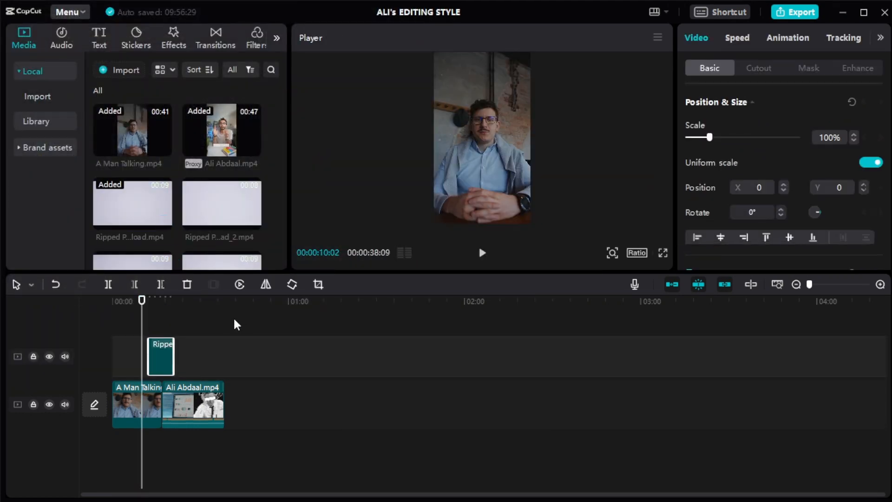
click(158, 342)
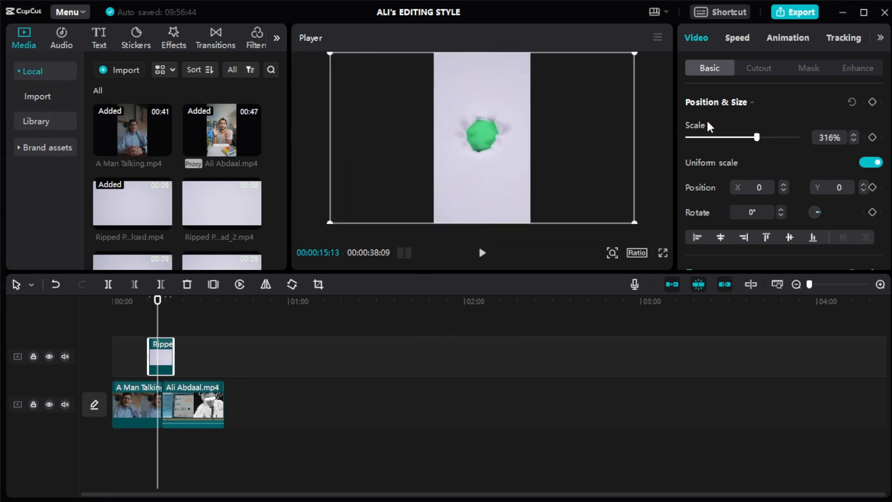
Chroma-key the green out of the ripped paper clip with strength 20 and shadow 10.
click(758, 67)
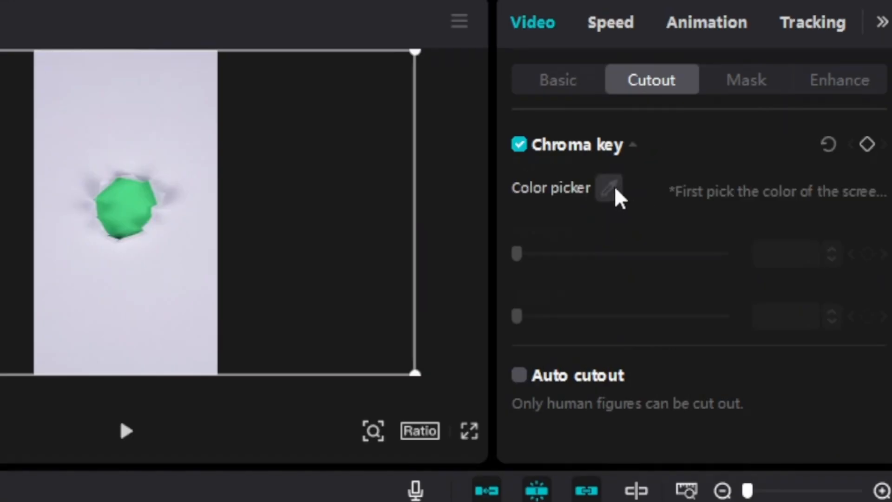
click(610, 189)
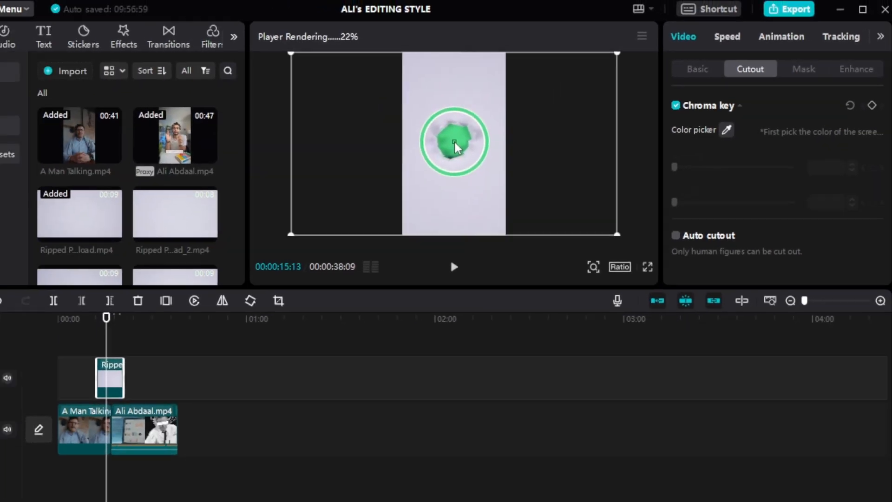
click(454, 143)
drag(689, 163, 714, 163)
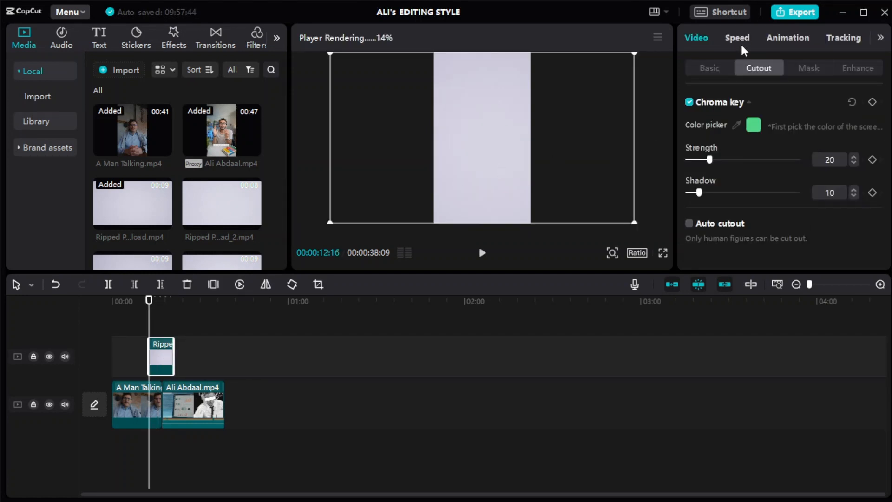
Speed up the ripped paper clip and place another ripped paper video above the cut between the two main clips.
click(745, 41)
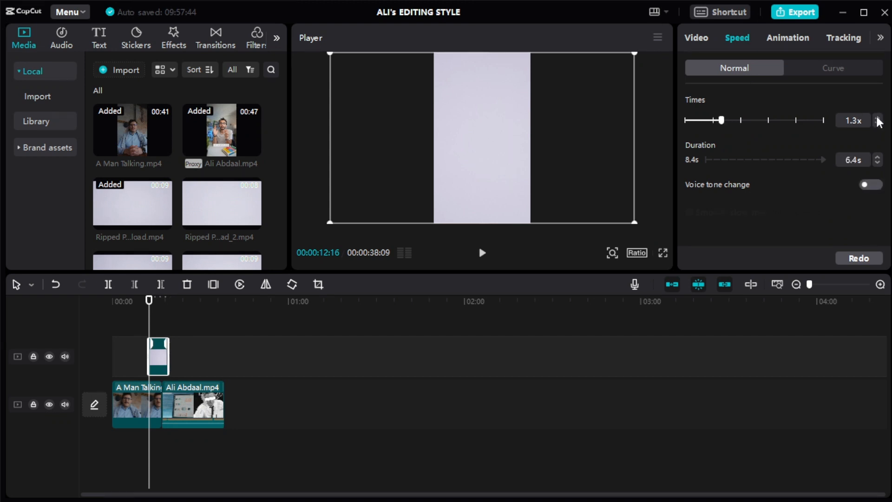
click(878, 119)
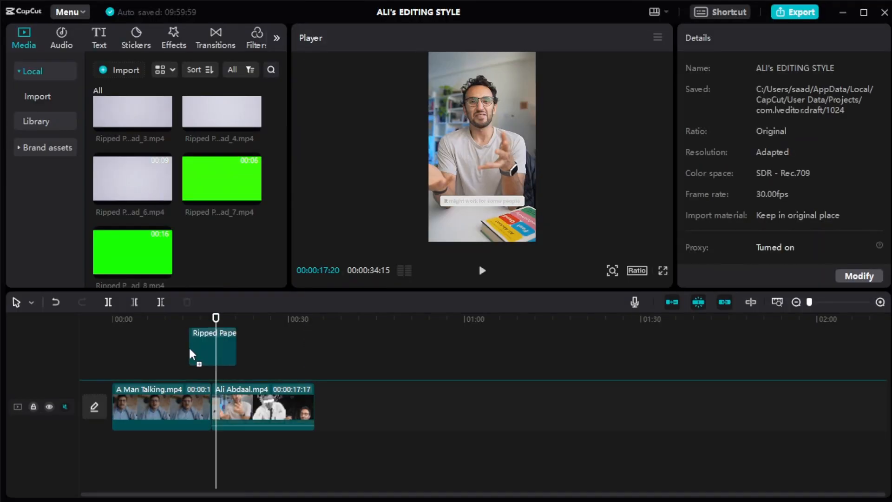
click(226, 364)
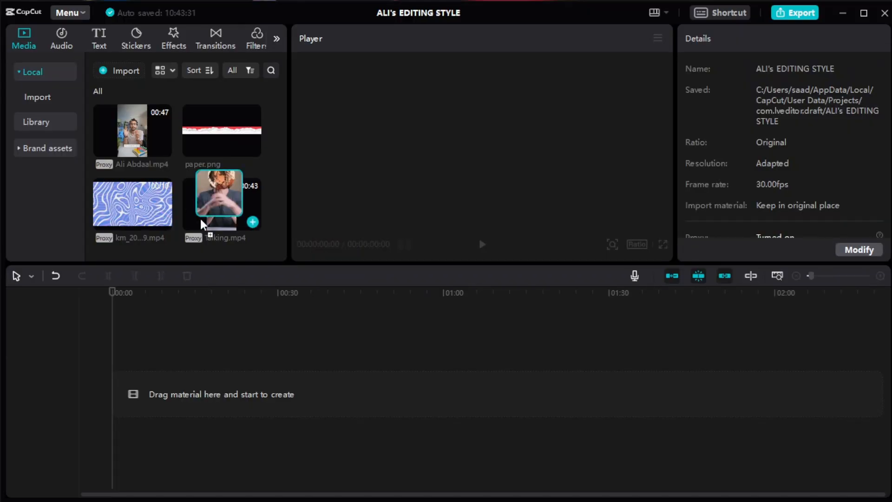
Add Talking.mp4 to the empty timeline and set its first position and size keyframe.
drag(218, 205, 121, 393)
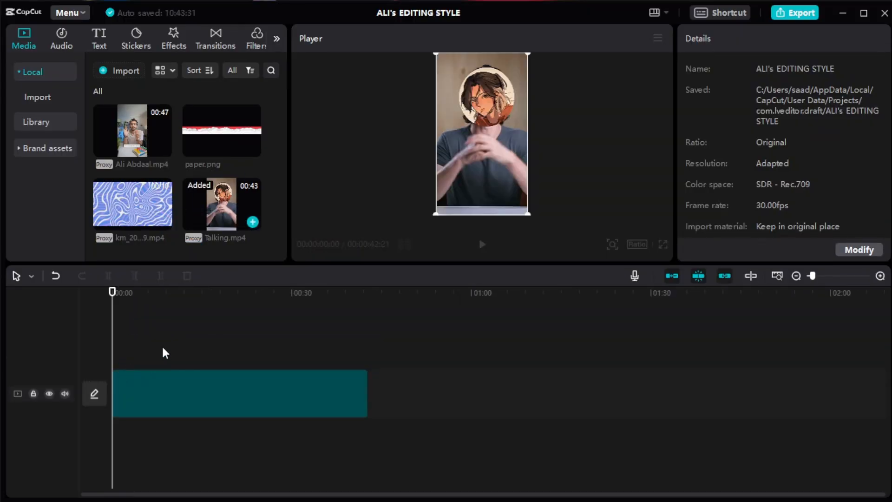
drag(113, 354, 143, 339)
click(873, 103)
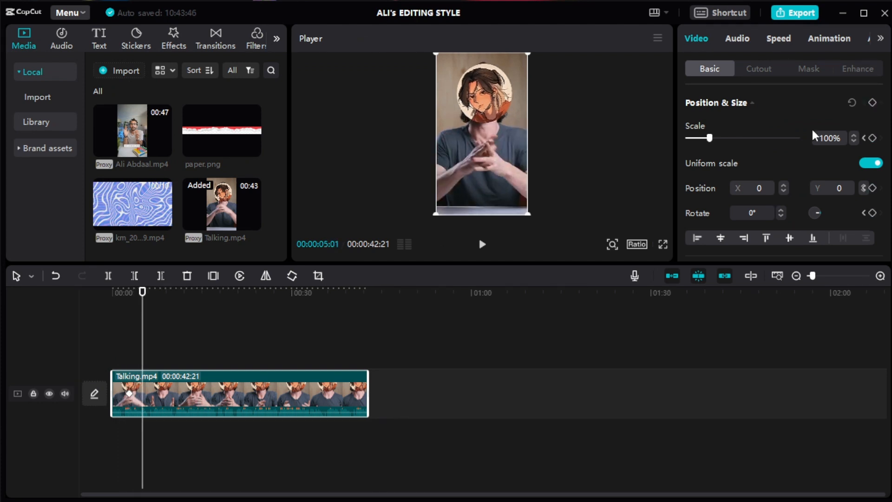
Add a second keyframe at 00:00:05:01 with the clip moved down to about Y -1271 at 103% scale, and scrub through the move.
click(872, 103)
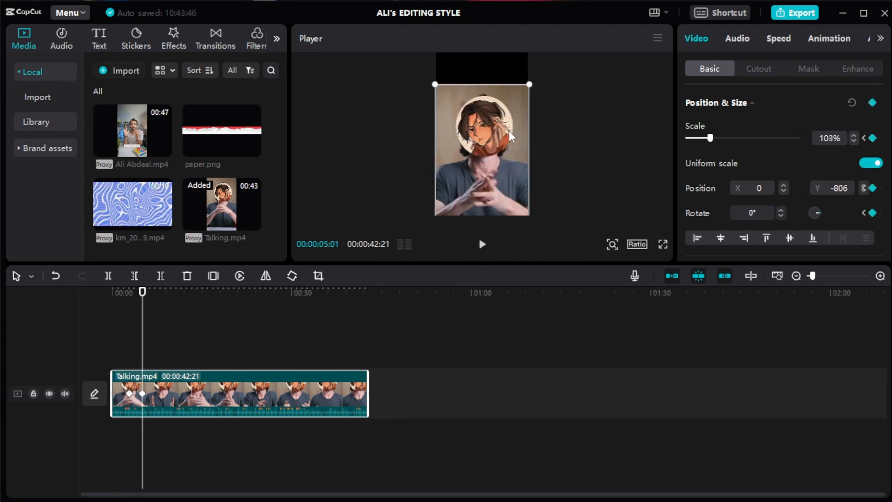
drag(510, 132, 511, 151)
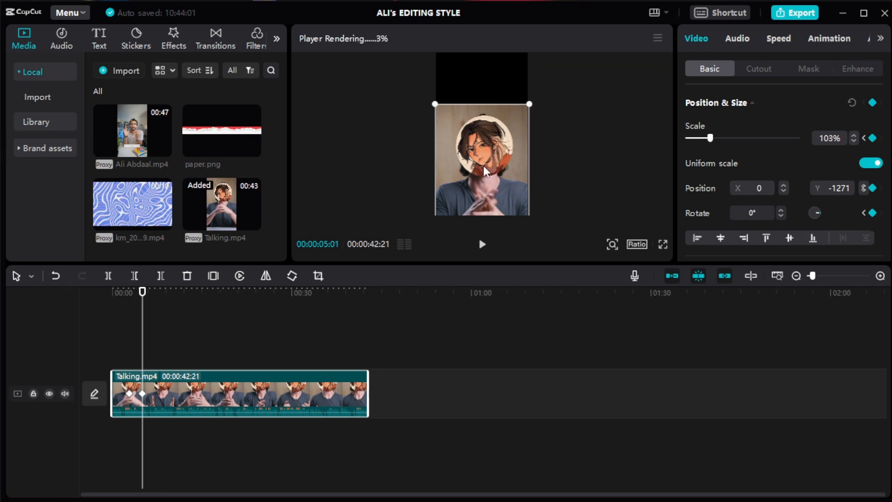
click(135, 355)
drag(140, 354, 108, 355)
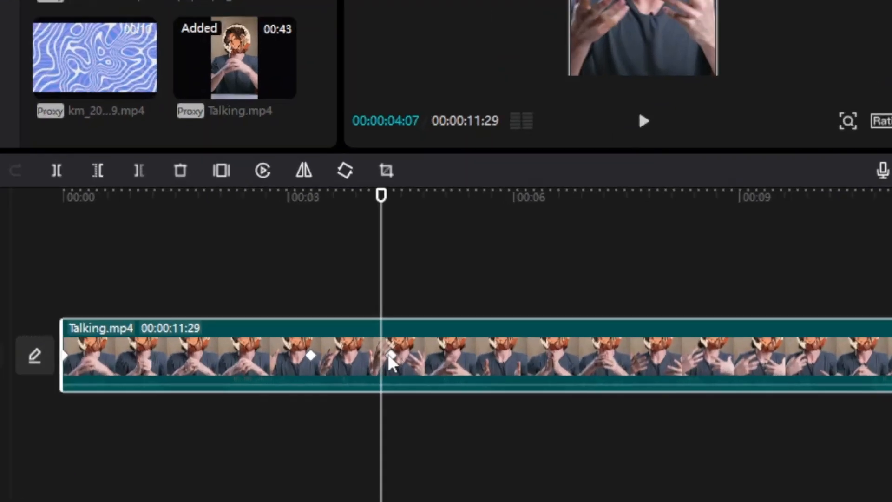
Move the Talking clip's second keyframe closer to the first, at about 00:00:03:20, and play back the slide.
click(322, 394)
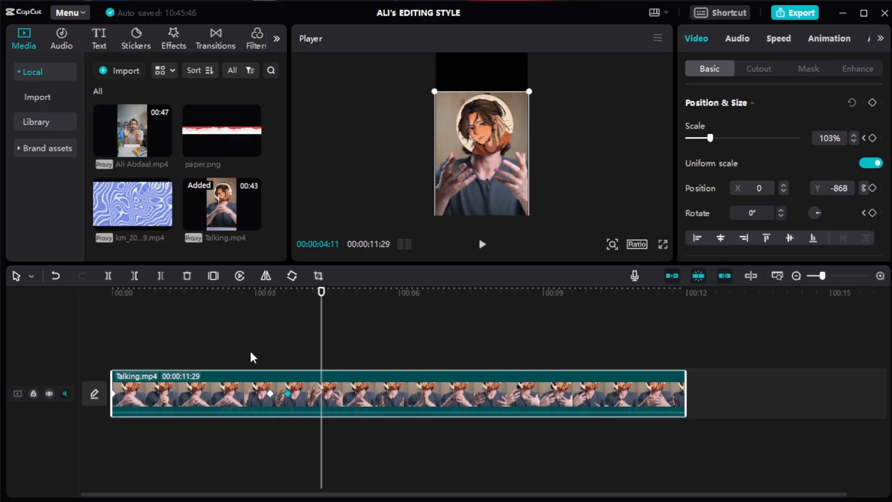
click(281, 299)
key(space)
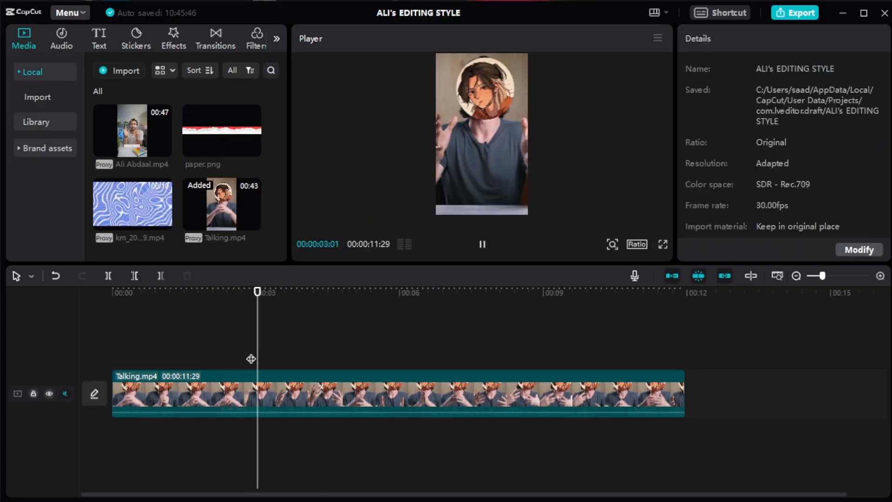
key(space)
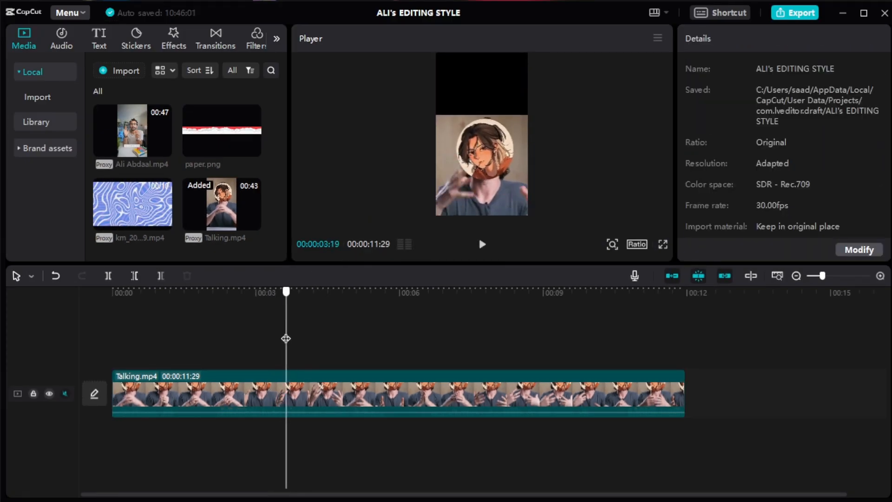
Overlay the striped pattern video above Talking.mp4 from 00:00:03:20 and position it over the empty upper part of the frame.
click(216, 197)
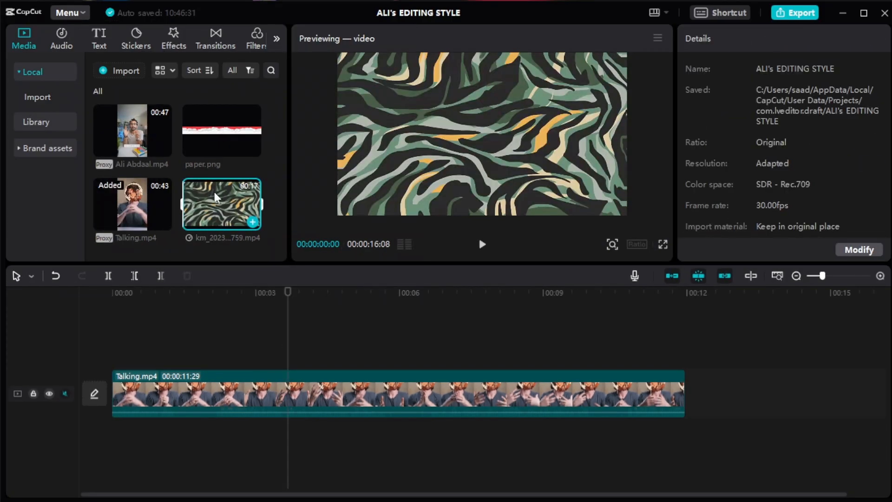
drag(216, 198, 290, 346)
click(321, 387)
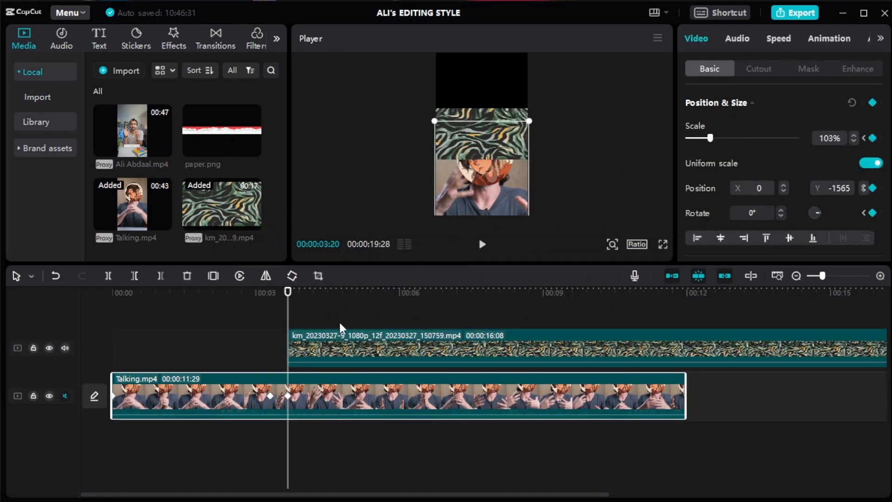
click(336, 338)
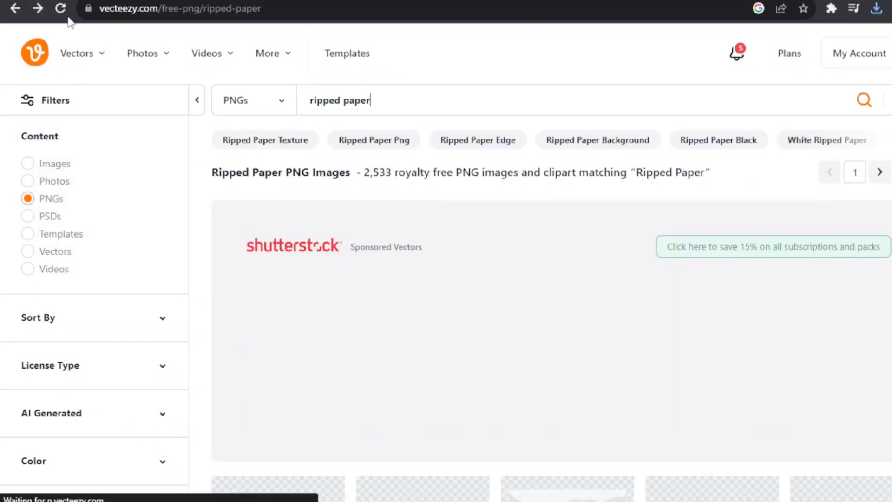
Import the realistic torn-paper PNG found on Vecteezy and place it on a new track above the pattern video at 00:00:03:20.
click(38, 9)
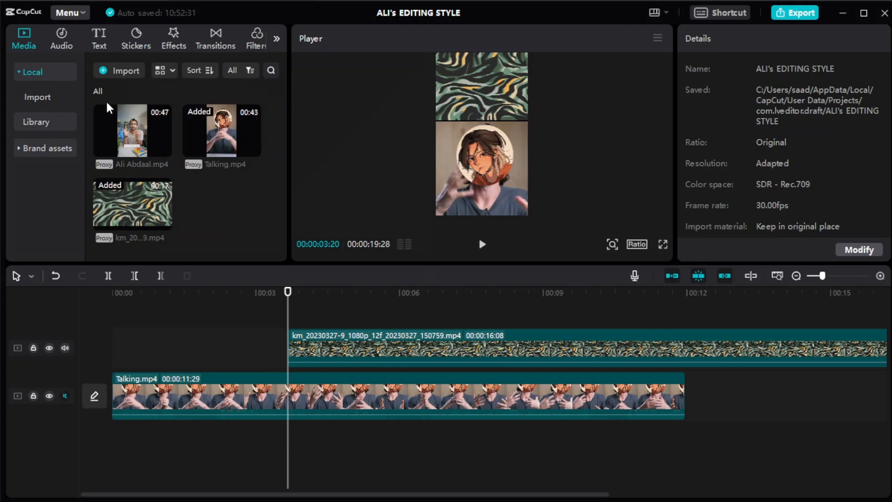
click(114, 71)
click(156, 137)
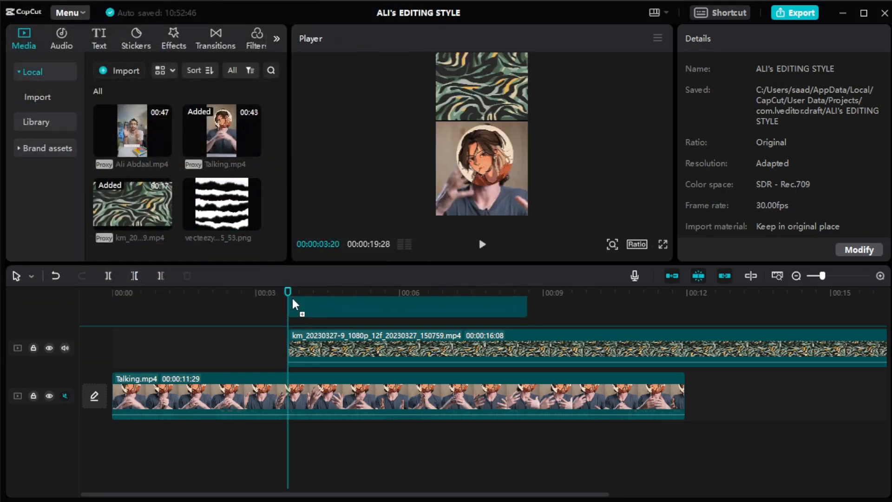
drag(292, 304, 298, 325)
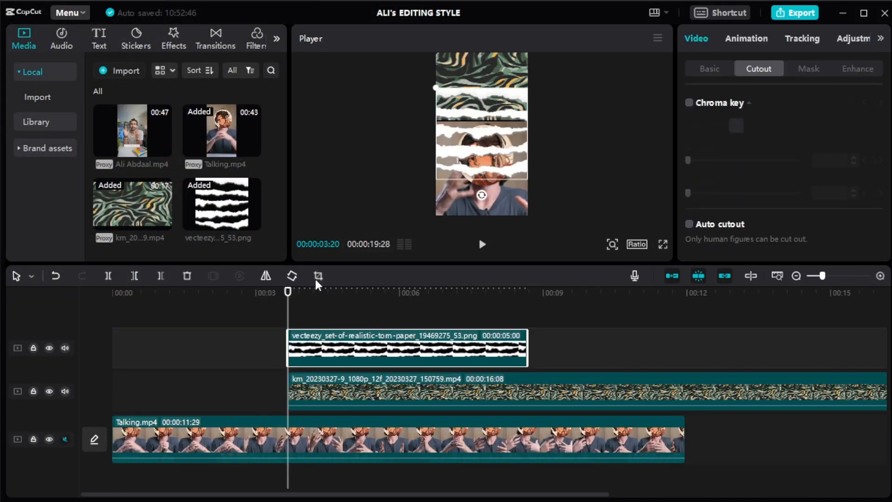
Crop the torn-paper image to its second strip and align it over the seam between the pattern and Talking clips.
click(319, 276)
drag(450, 93, 454, 151)
drag(449, 395, 449, 184)
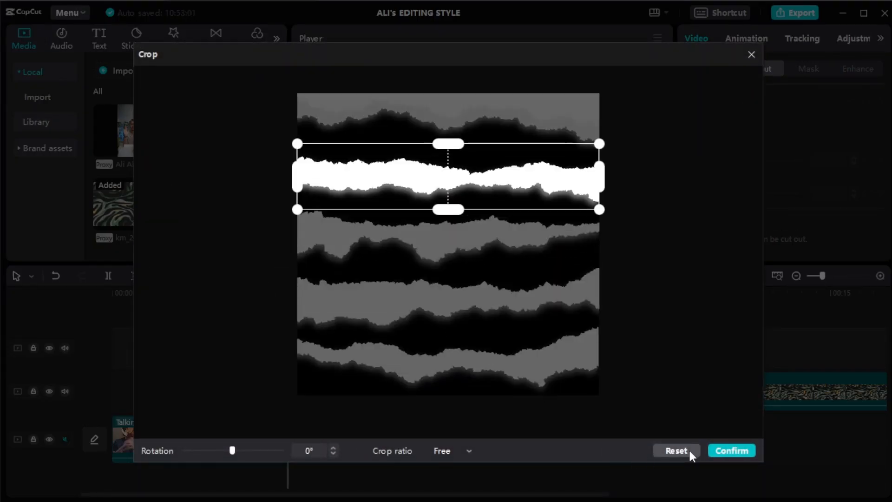
click(730, 451)
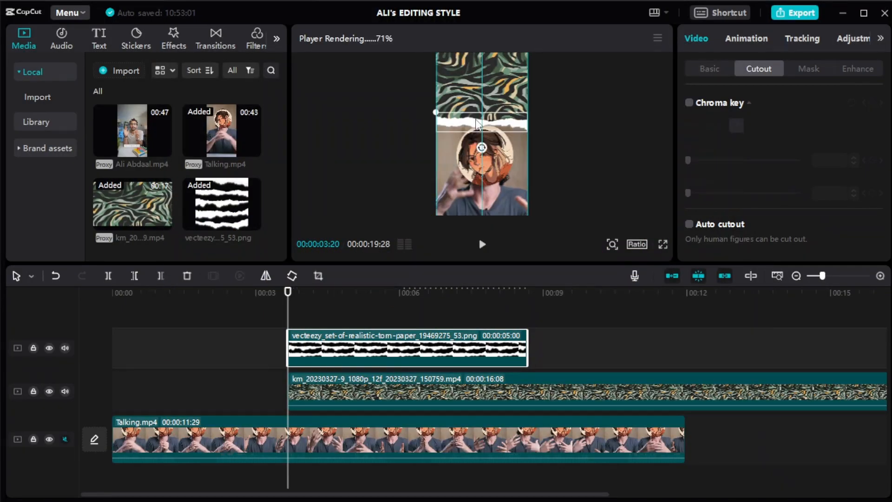
right_click(312, 338)
click(354, 172)
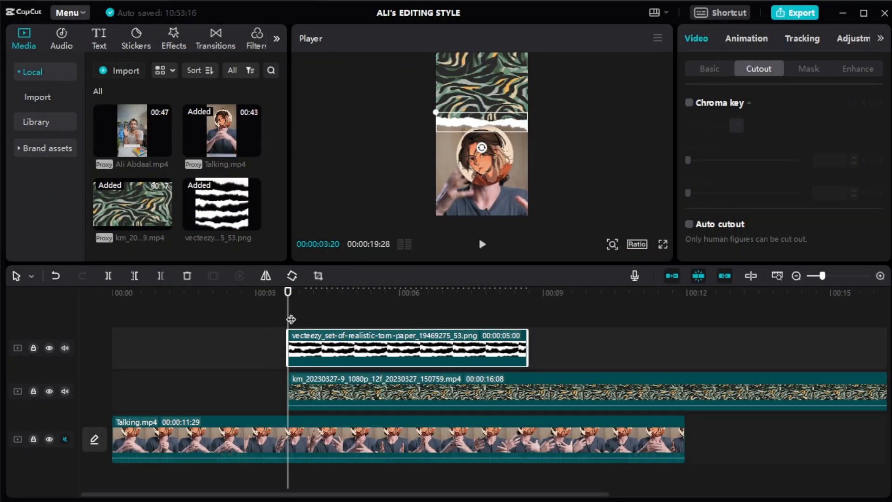
Duplicate the torn-paper clip onto a track above and darken the copy to grey with the color adjustments.
right_click(290, 319)
click(305, 318)
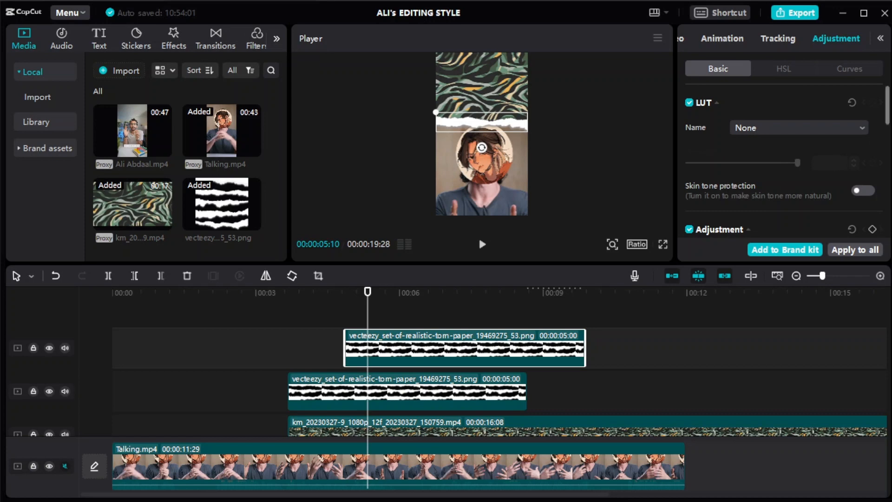
drag(890, 106, 889, 174)
drag(890, 174, 889, 159)
drag(743, 158, 688, 159)
drag(743, 189, 771, 199)
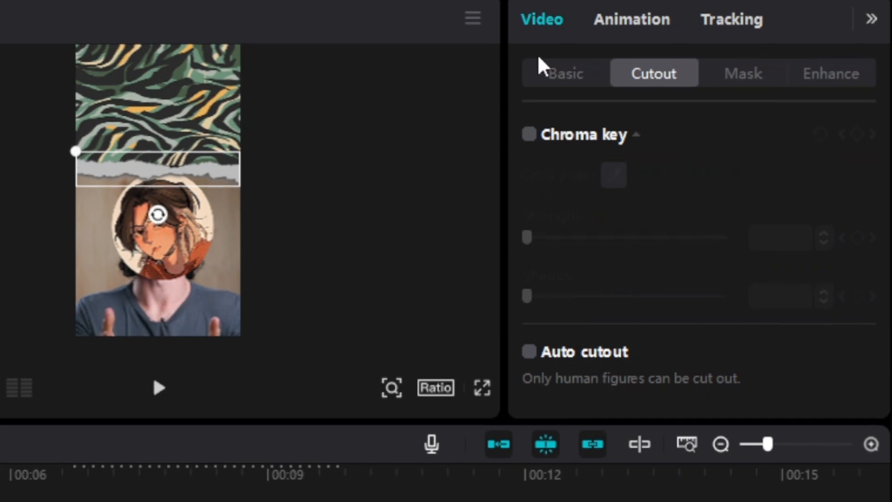
Move the grey torn-paper copy to layer 2 so it sits beneath the white strip.
click(708, 68)
scroll(623, 218, down, 5)
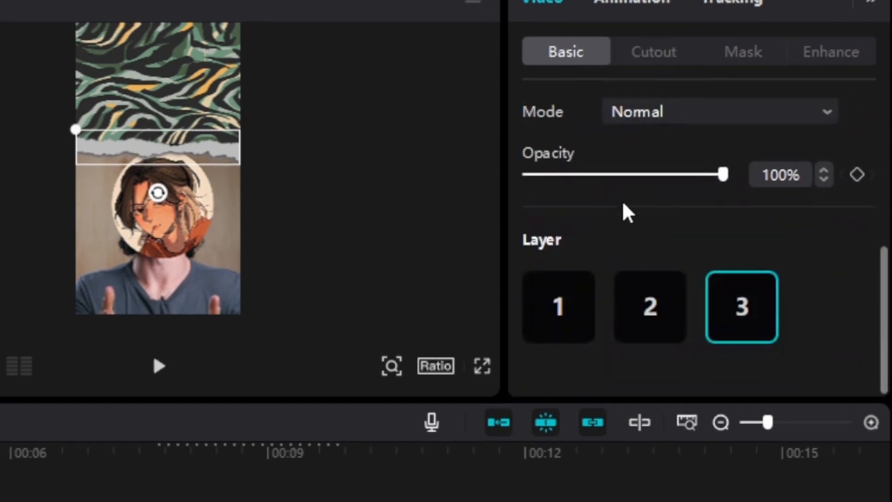
click(643, 320)
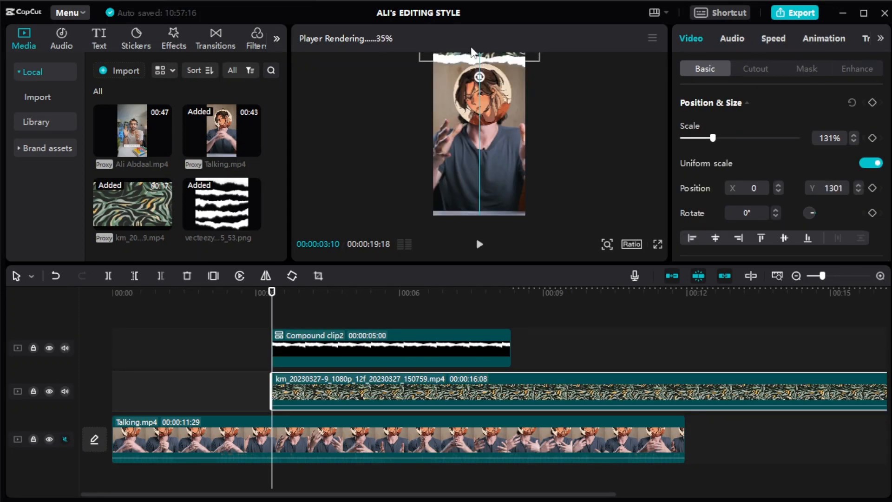
Keyframe the pattern video's position from above the frame at 00:00:03:10, lowering it in small increments until 00:00:03:20 as the Talking clip slides.
drag(471, 52, 472, 49)
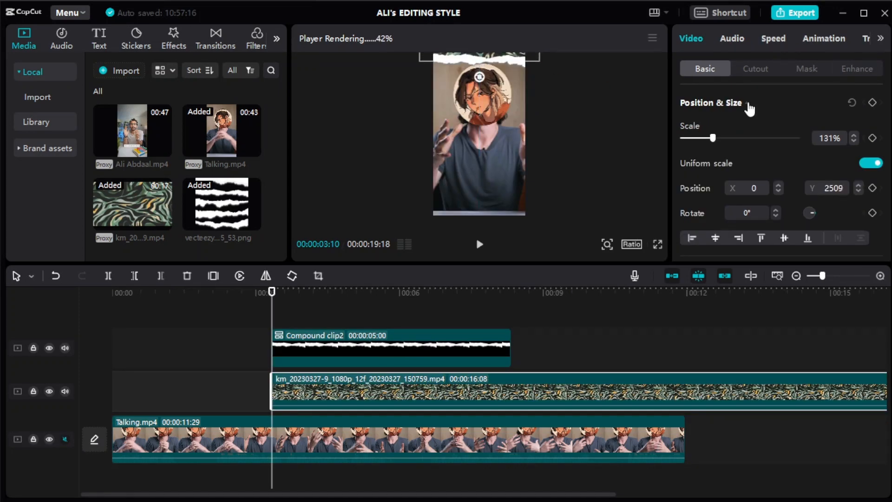
click(873, 102)
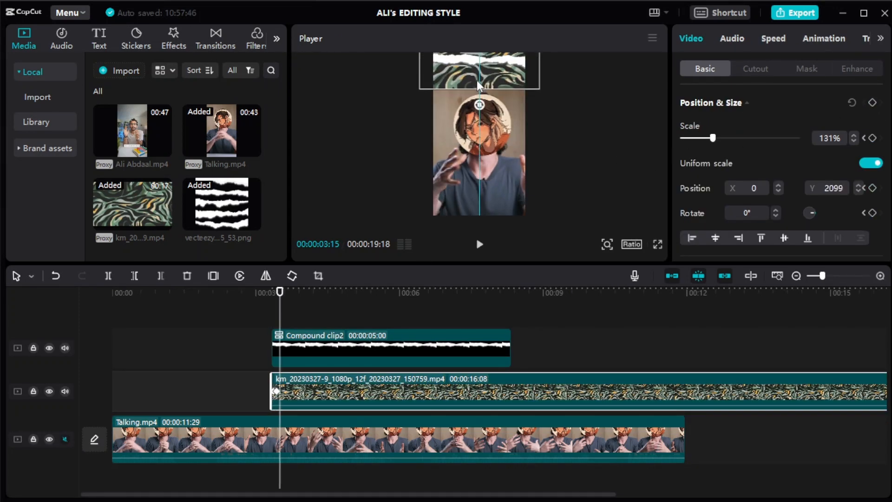
drag(481, 58, 481, 69)
key(Right)
key(Right)
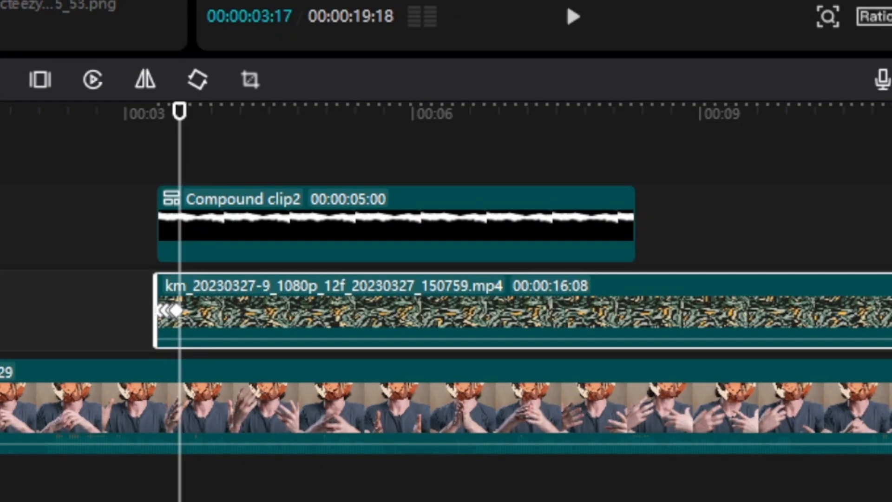
key(Right)
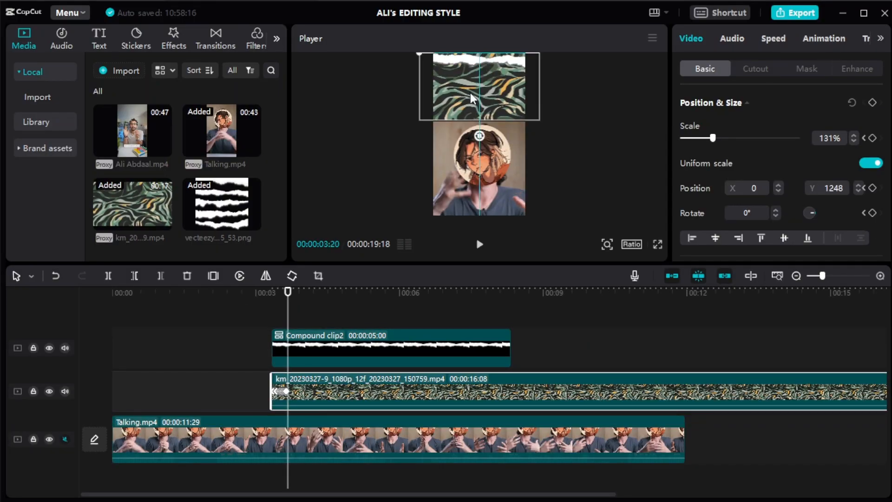
Keyframe the torn-paper compound clip frame by frame from 00:00:03:11 so it moves down along the pattern video's lower edge.
click(278, 332)
key(Right)
click(872, 102)
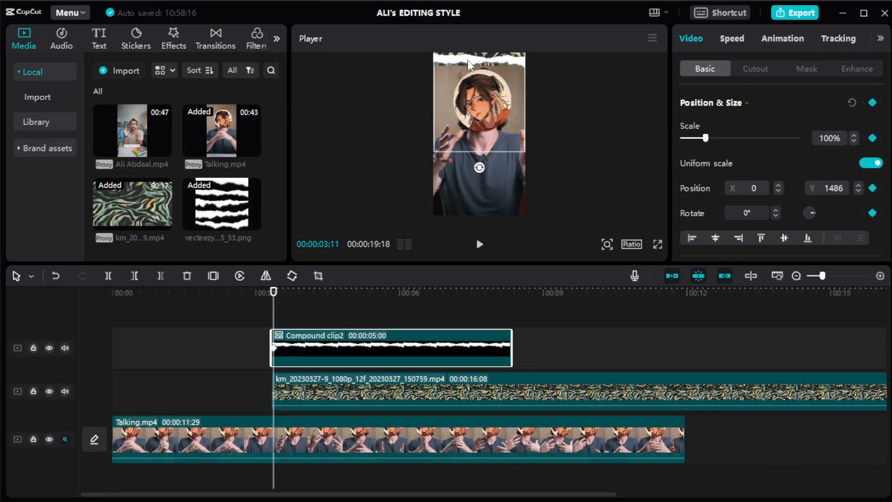
key(Right)
drag(463, 63, 463, 83)
key(Right)
key(Right)
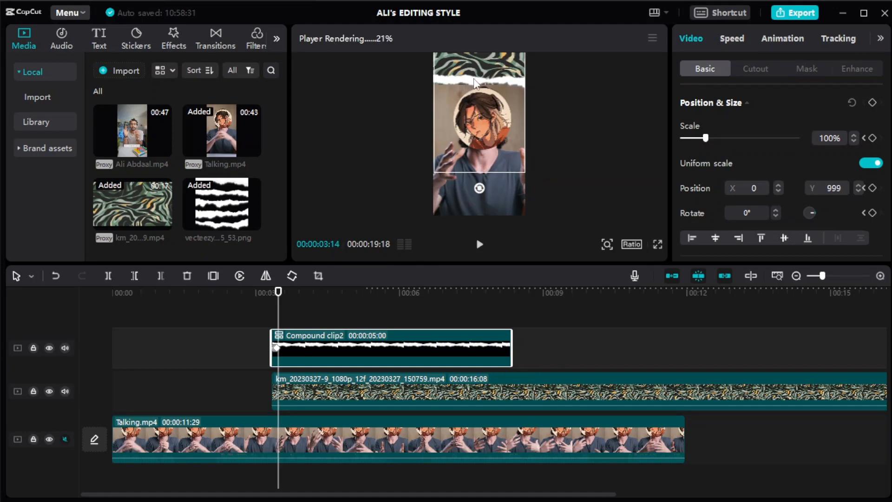
key(Right)
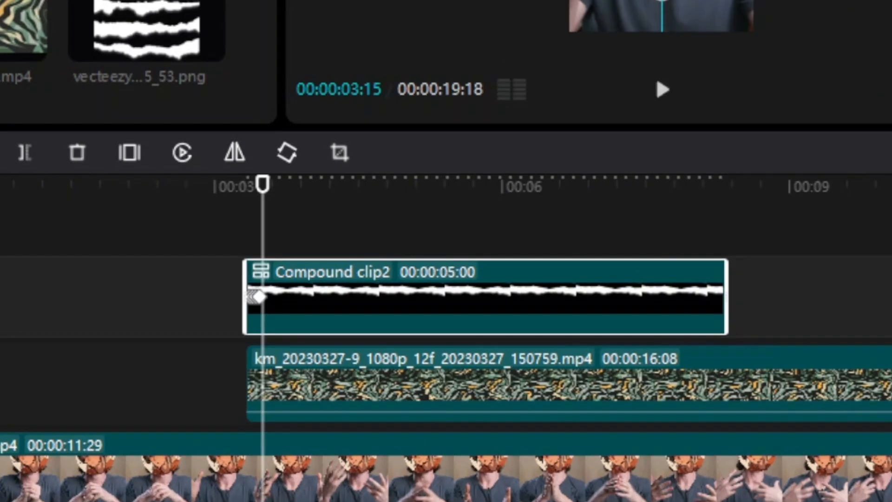
key(Right)
key(Right)
key(Right)
key(Right)
key(Right)
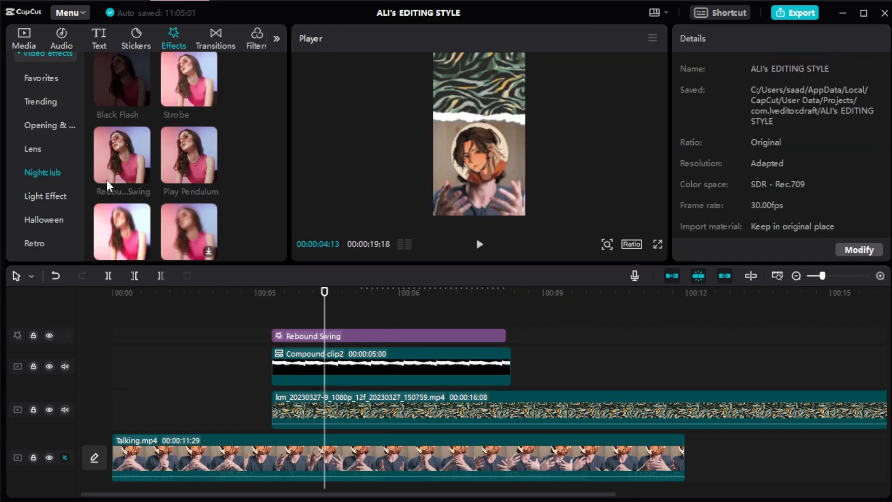
Apply the Rebound Swing effect directly to the torn-paper and pattern clips.
drag(188, 230, 295, 367)
drag(295, 366, 295, 366)
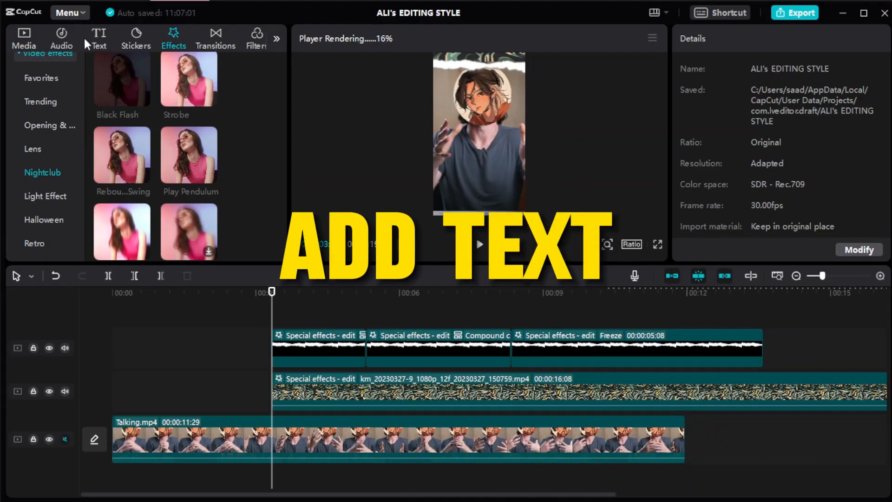
Add a default text clip above the torn-paper track, extend it and set its font to Thrive.
click(99, 37)
click(141, 124)
drag(415, 335, 482, 335)
click(779, 155)
click(783, 237)
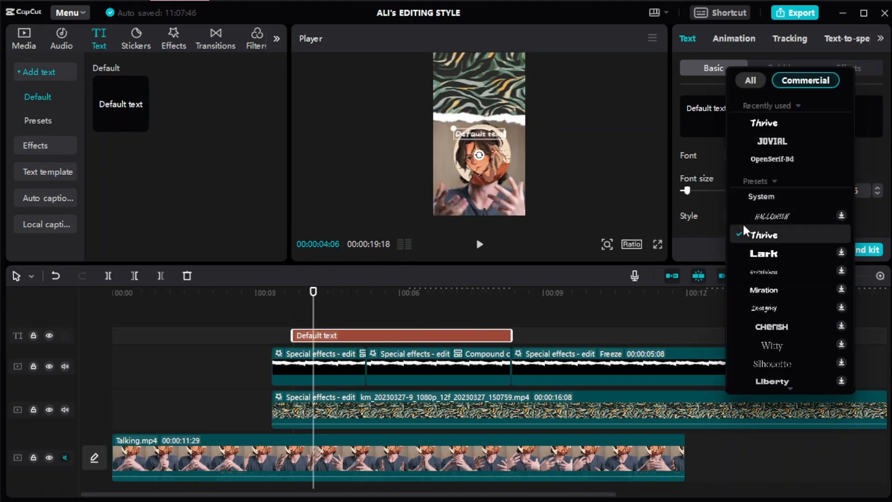
Change the text to "SUBSCRIBE TO OUR CHANNEL" on two lines and fit it over the pattern area.
click(709, 111)
key(ctrl+a)
text(SUBSCRIBE TO OUR CHANNEL)
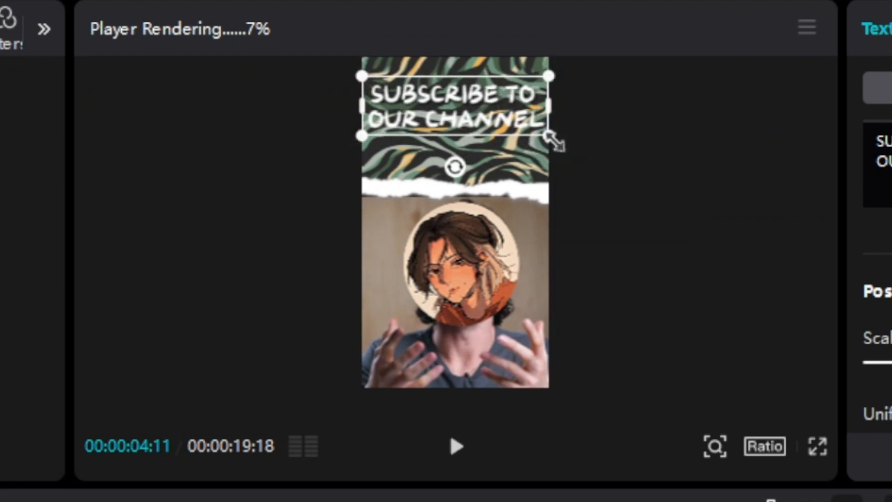
drag(526, 92, 518, 90)
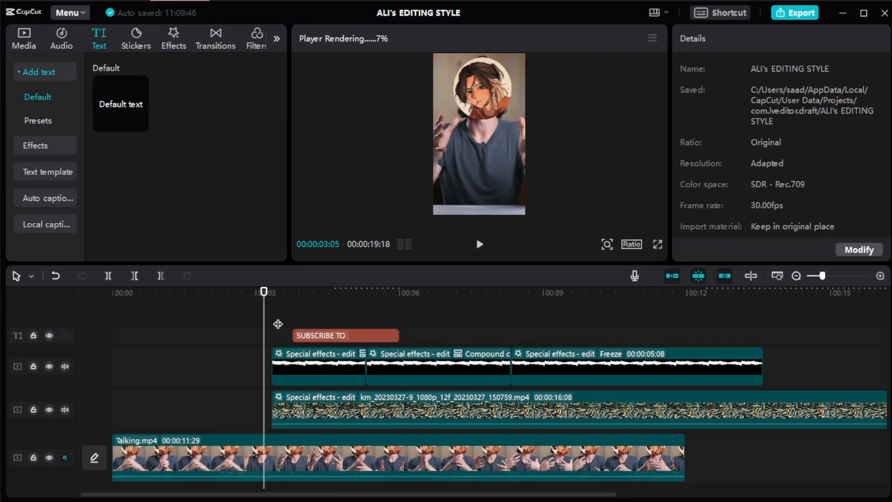
Apply the Type 2 entrance animation to the subscribe text with a 0.6 s duration and preview it.
mouse_move(278, 323)
mouse_down()
mouse_move(301, 322)
mouse_move(289, 329)
mouse_up()
click(325, 336)
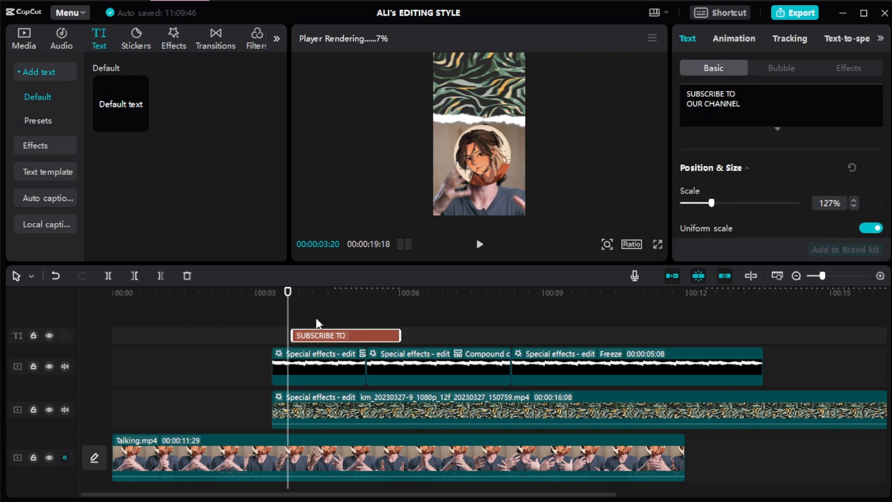
click(733, 40)
click(857, 162)
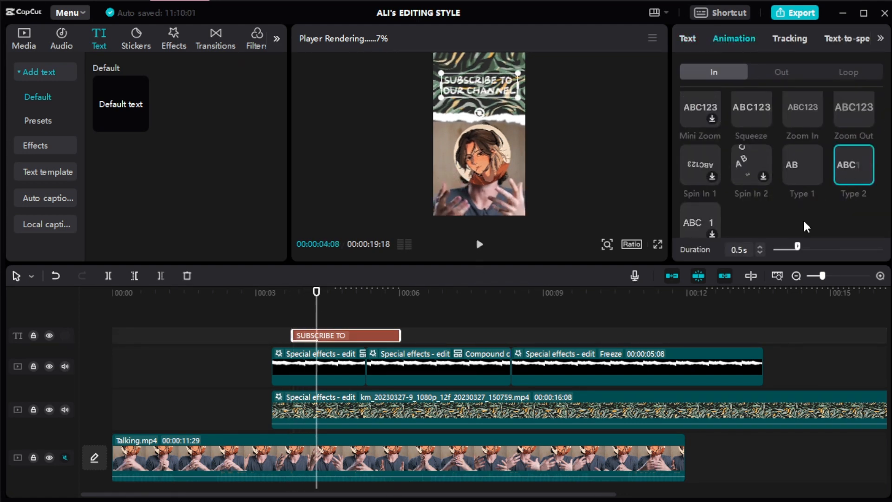
drag(799, 245, 803, 245)
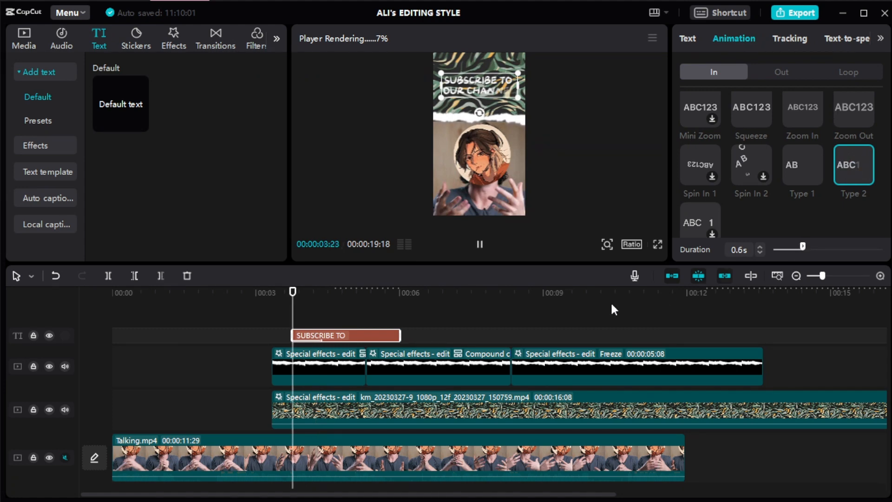
click(476, 235)
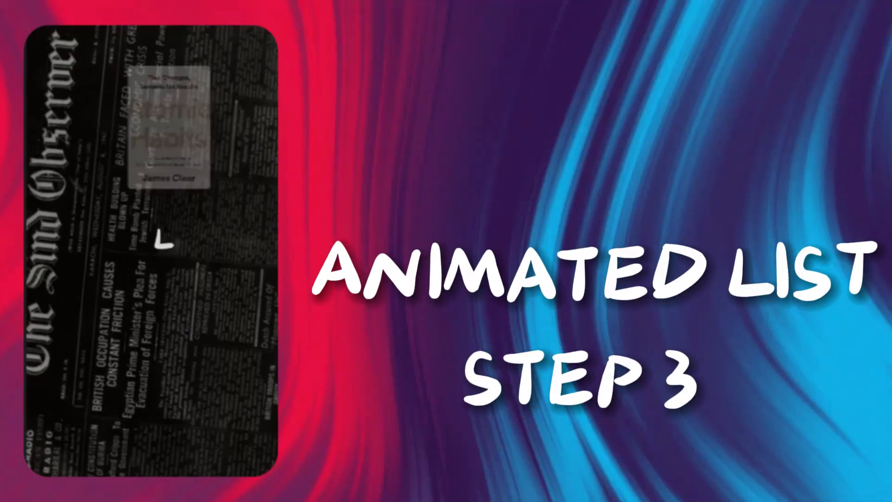
Overlay new.jpg on Talking.mp4 at 00:00:00:29, rotated to -82°, scaled to 222% and positioned to cover the frame.
drag(222, 132, 160, 343)
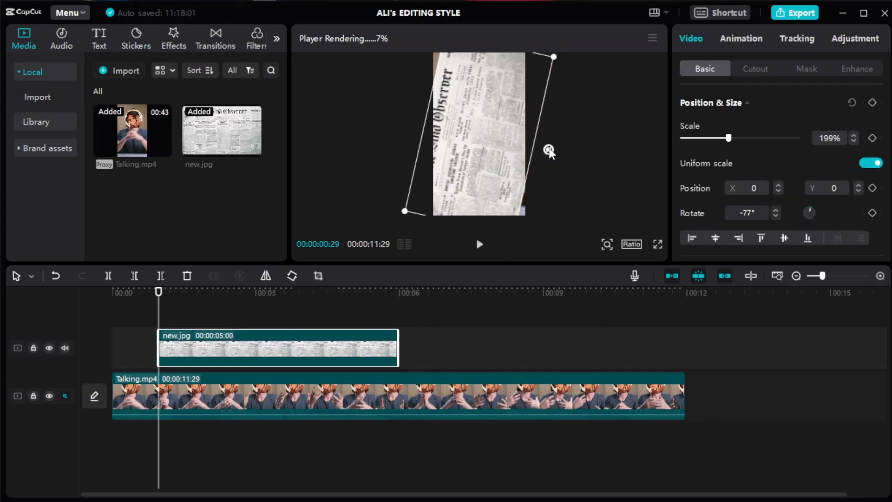
drag(550, 150, 554, 134)
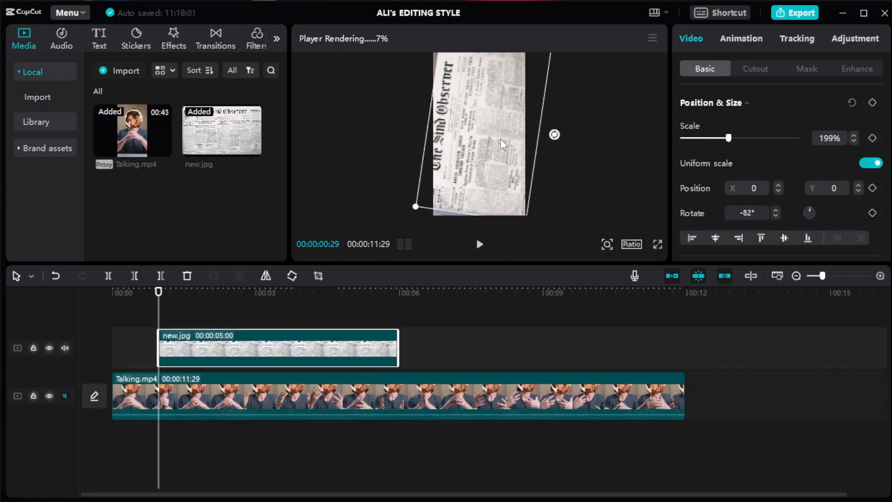
drag(501, 139, 508, 141)
scroll(484, 179, up, 2)
drag(483, 179, 478, 175)
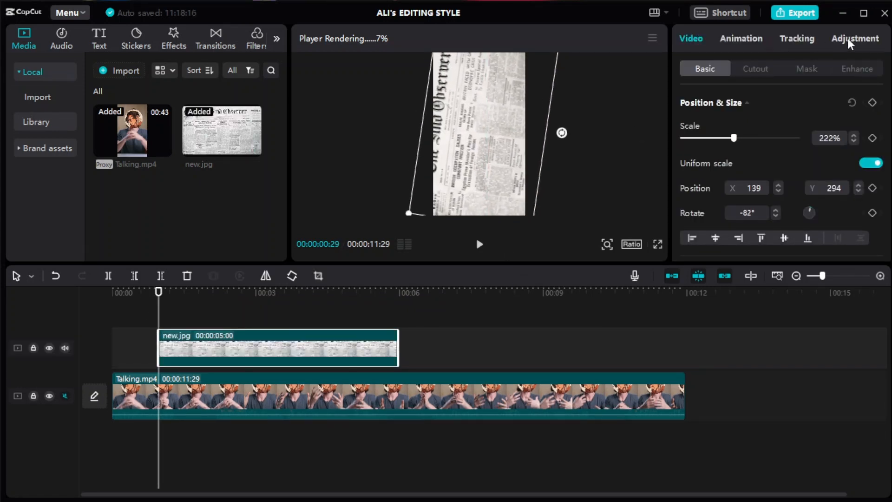
Invert the newspaper image with the Brightness (Luma) curve and lower its opacity to 38%.
click(848, 44)
click(859, 68)
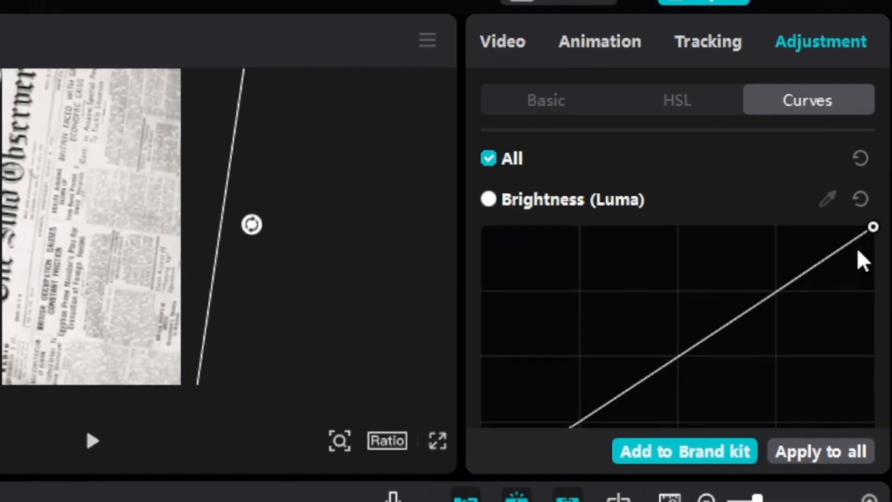
scroll(872, 185, down, 2)
drag(872, 144, 869, 401)
drag(482, 401, 483, 153)
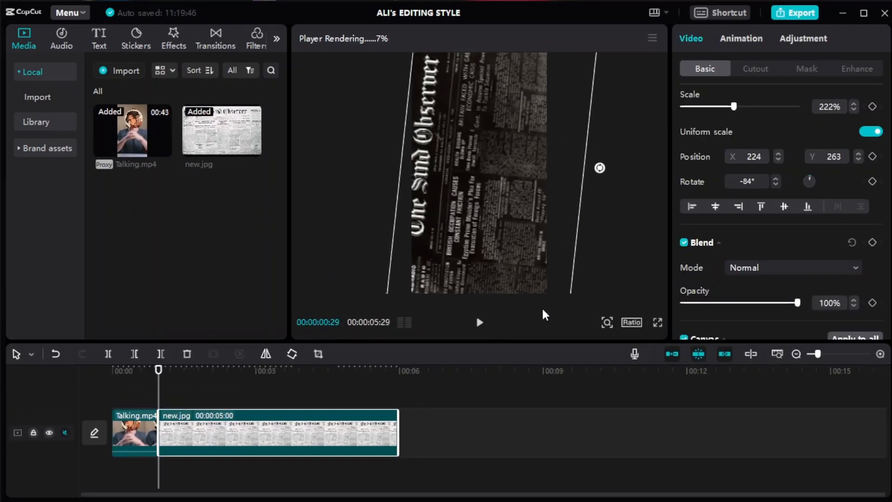
drag(736, 302, 717, 303)
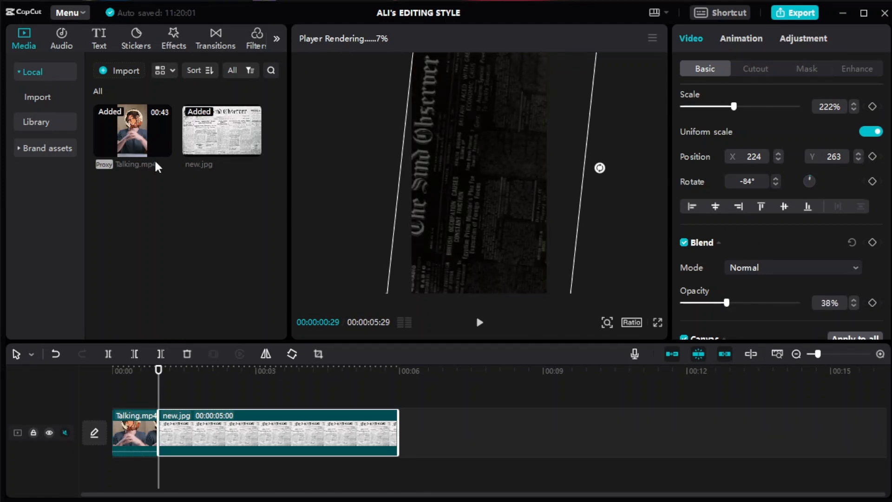
drag(182, 387, 161, 388)
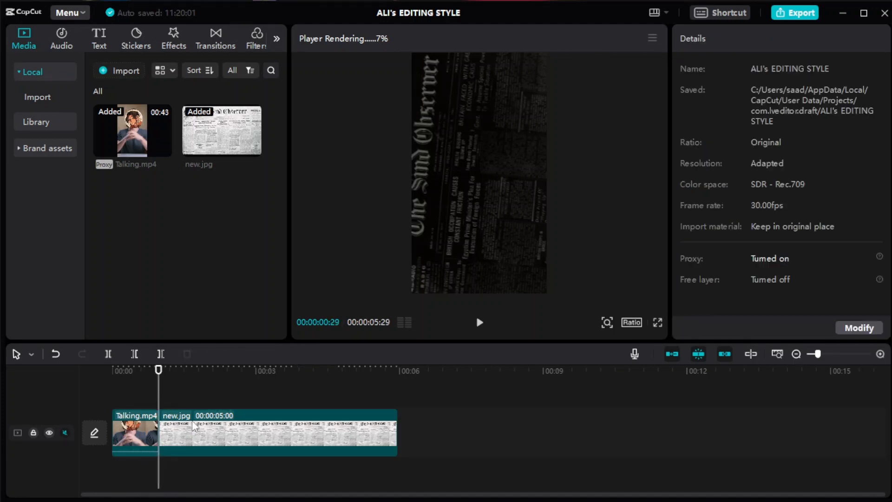
Apply the Rebound Swing effect to the new.jpg clip, reduce its speed and size, and preview it from the clip's start.
click(174, 46)
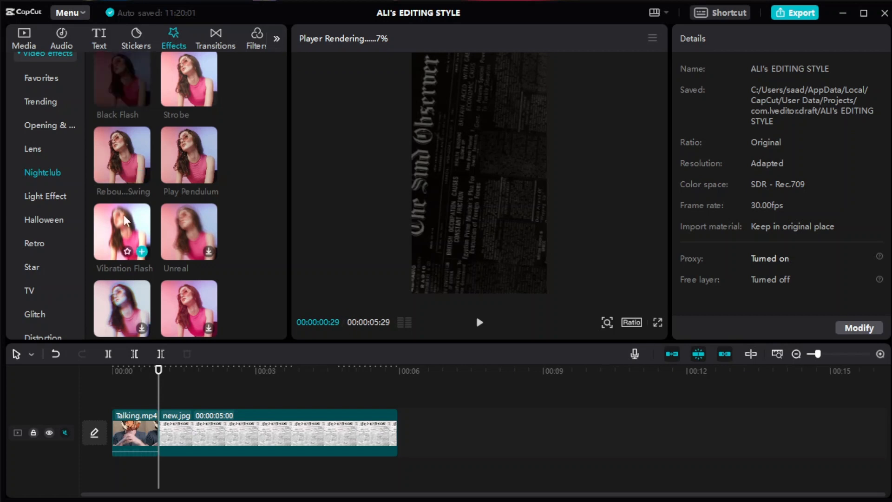
drag(117, 160, 172, 398)
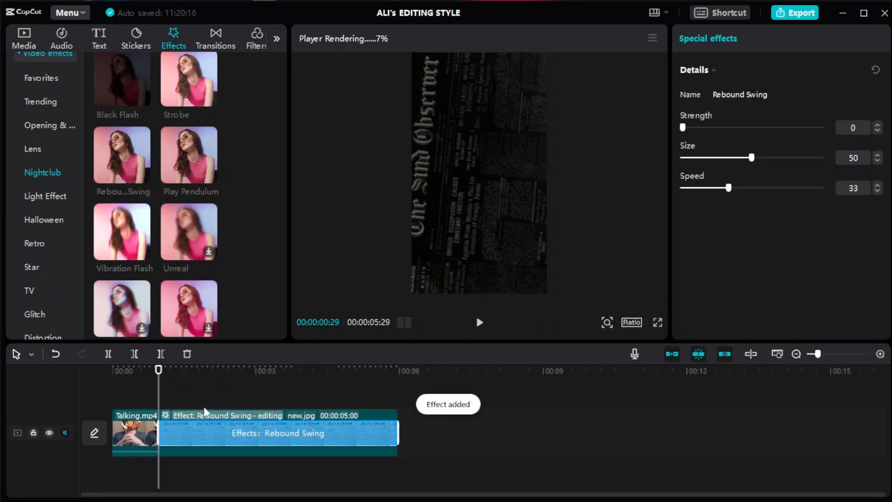
click(183, 393)
click(199, 415)
drag(728, 188, 710, 189)
drag(752, 159, 713, 160)
drag(208, 388, 158, 392)
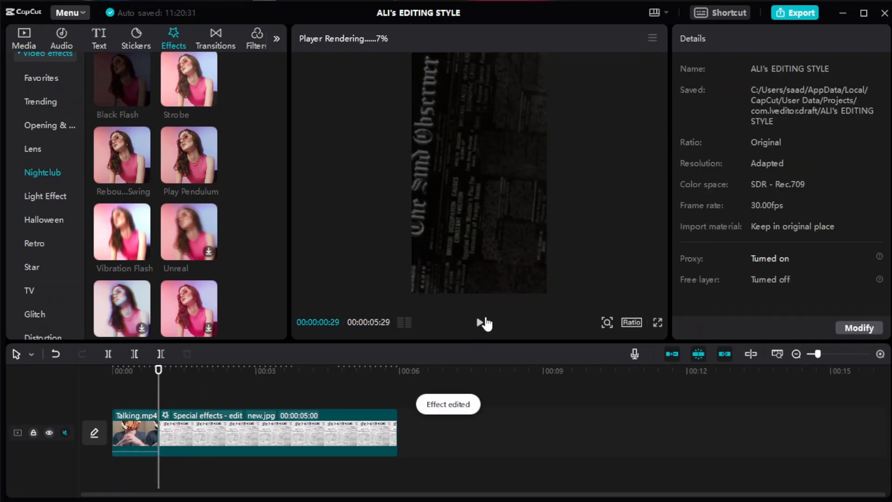
click(480, 322)
Add a default text clip above new.jpg at 00:00:00:29 and set its font to Thrive.
click(99, 40)
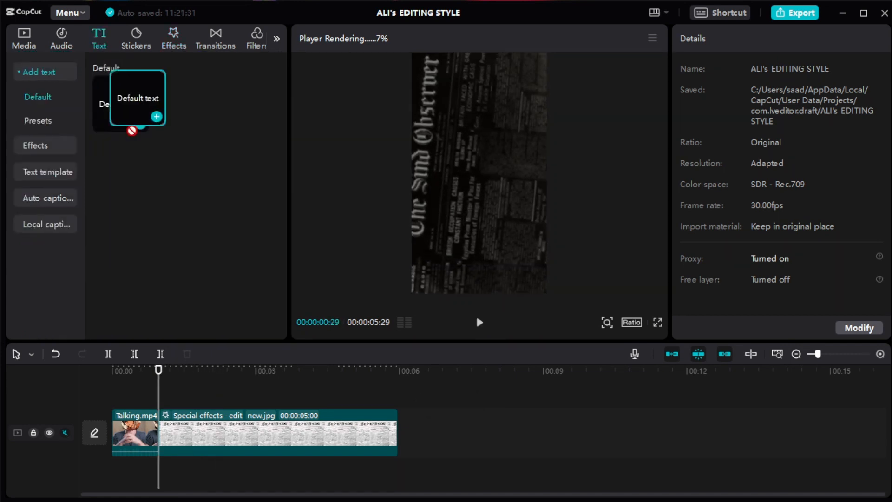
drag(132, 129, 179, 374)
click(781, 156)
click(779, 237)
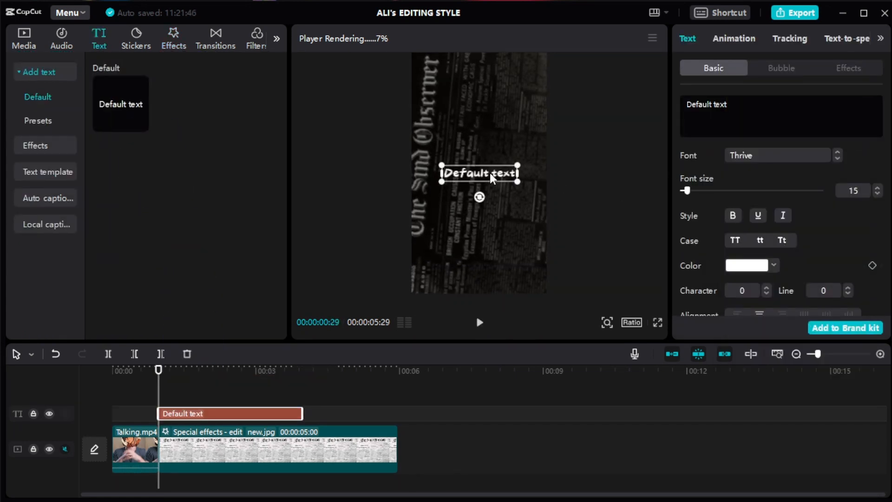
Enter LIKE, SUBSCRIBE and SHARE on three lines in the text clip, then enlarge the list and shift it off the newspaper headline.
click(749, 109)
text(LIKE)
key(Return)
text(SUBSCRIBE)
key(Return)
text(SHARE)
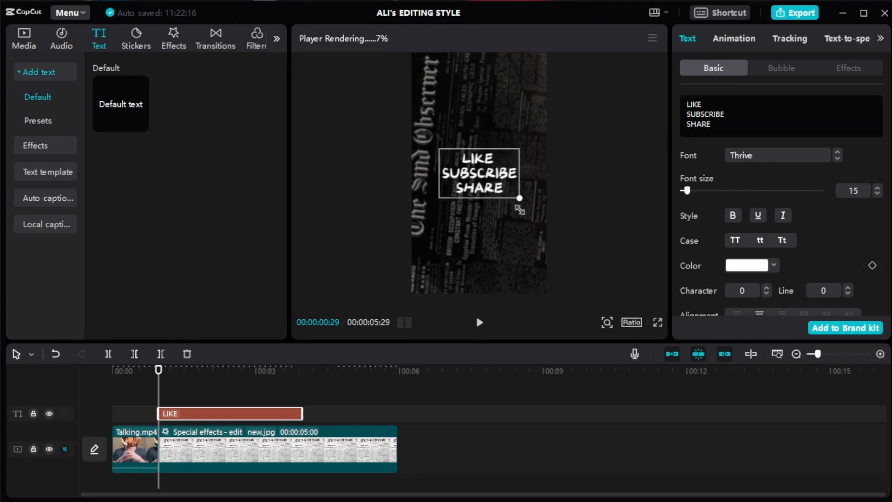
drag(519, 209, 543, 214)
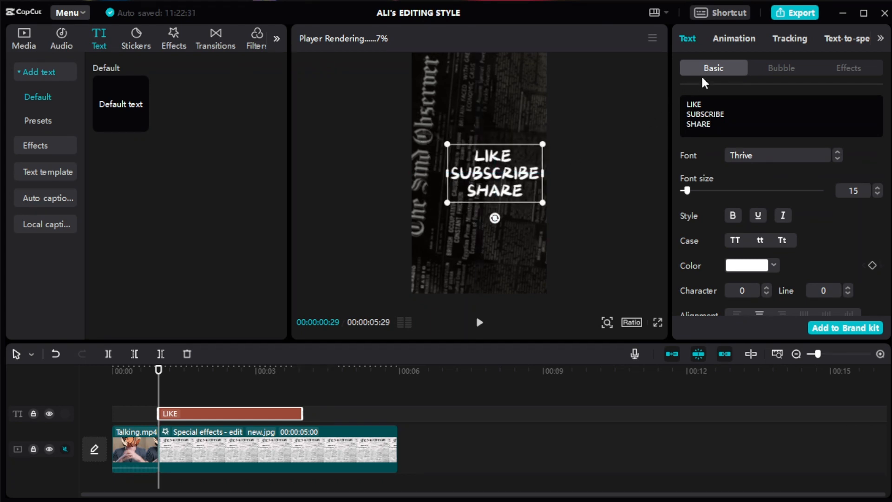
Apply the Type 2 intro animation to the list text with a 1.6 s duration, and add a loop animation.
click(730, 40)
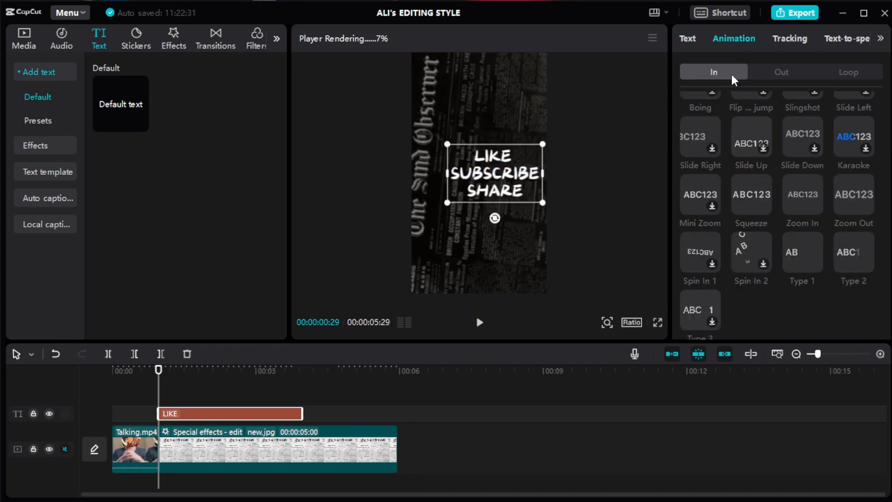
click(855, 263)
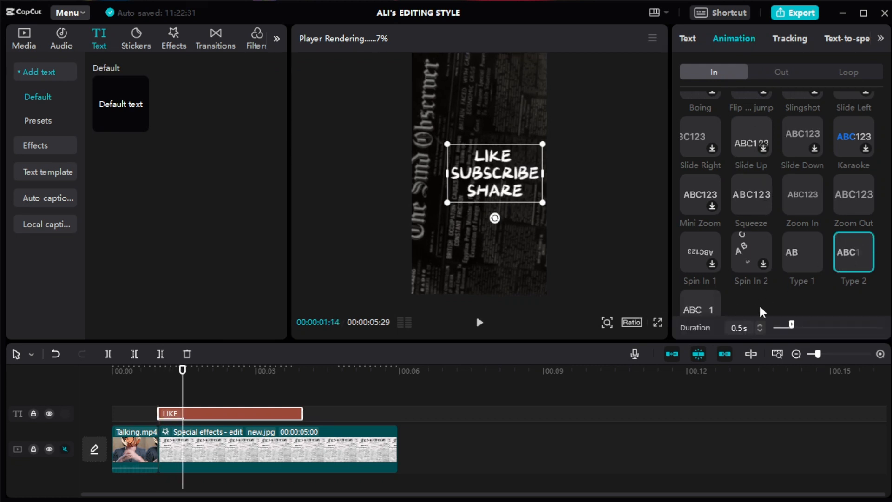
click(760, 325)
click(760, 325)
click(759, 325)
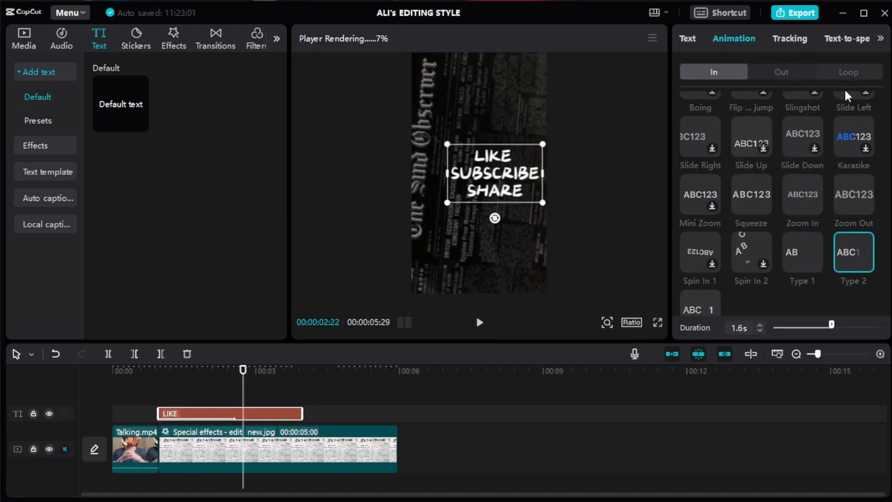
click(846, 73)
click(703, 248)
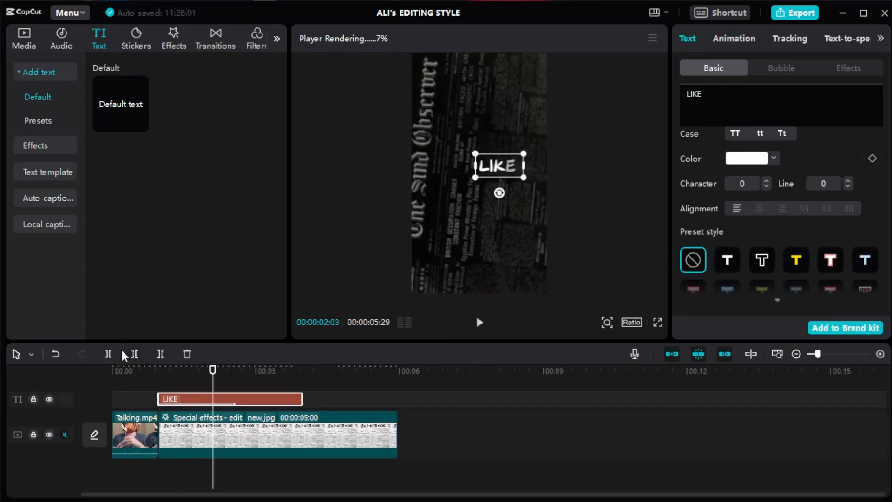
Split the LIKE text clip at 00:00:02:03 and 00:00:03:08, move the middle piece earlier onto its own track, and open the stickers.
click(111, 355)
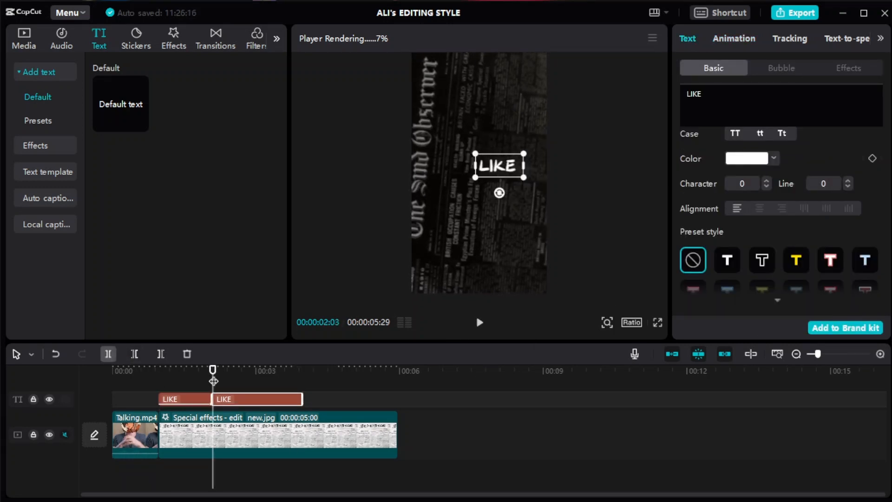
drag(213, 381, 318, 396)
click(107, 354)
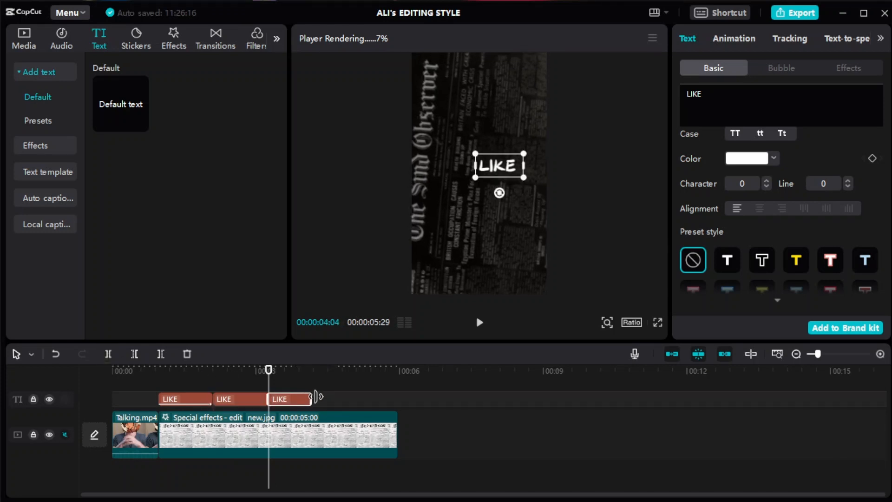
drag(227, 395, 203, 389)
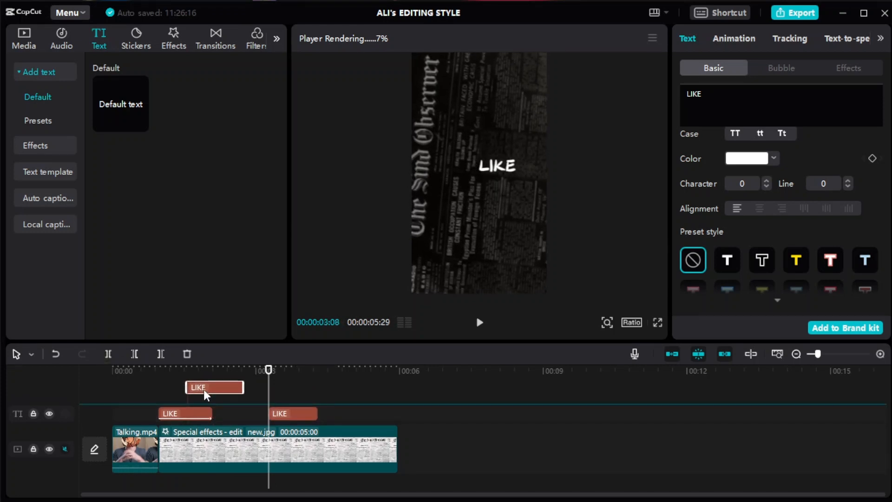
drag(230, 377, 189, 377)
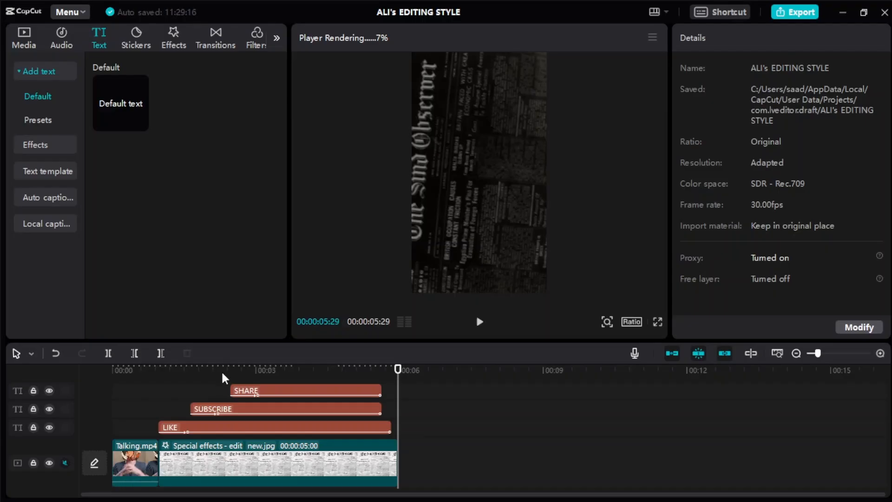
click(139, 43)
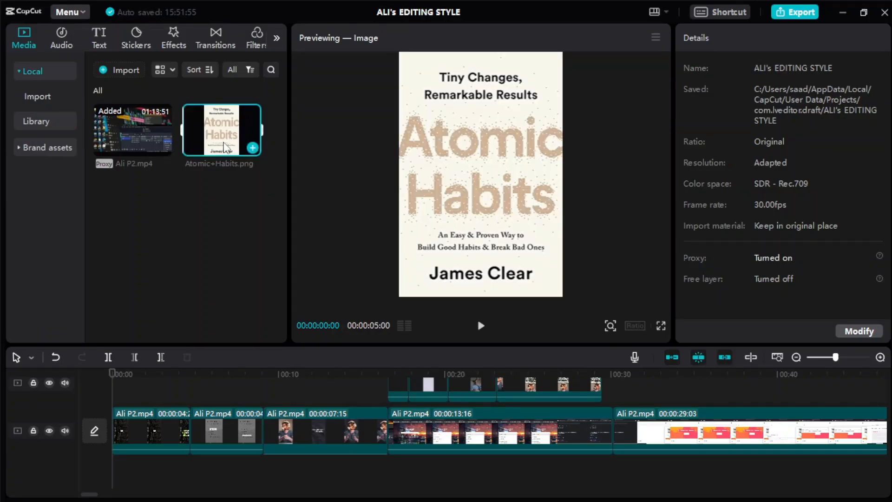
Place Atomic+Habits.png on a track above the first clip, scale it to 37% and raise it to Y 277.
drag(225, 147, 134, 398)
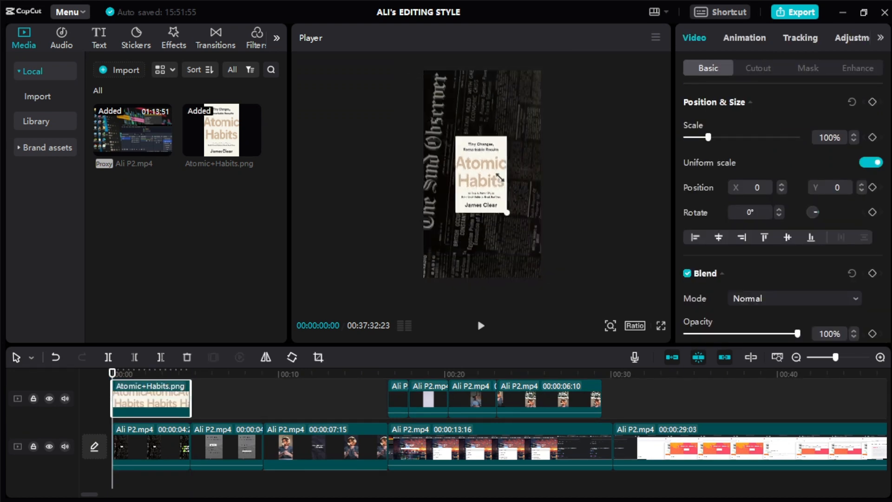
drag(476, 181, 476, 154)
click(158, 372)
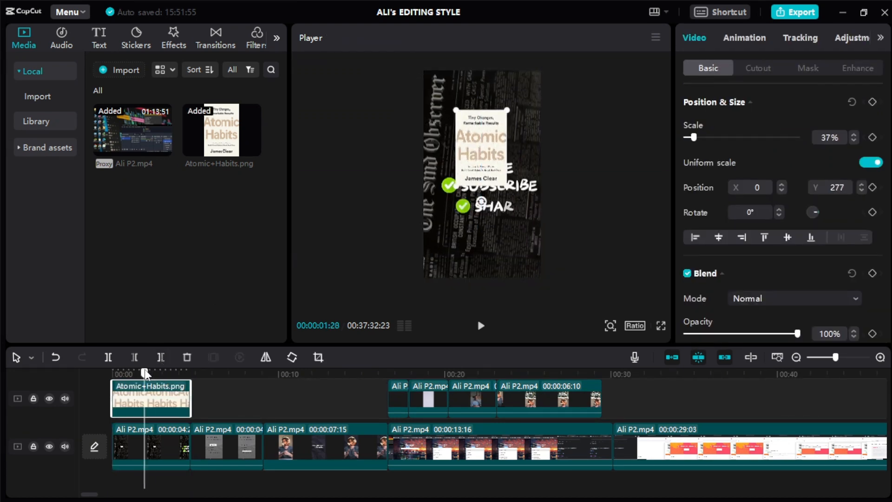
Apply a rectangle mask to the Atomic Habits cover image and round the mask's corners.
click(808, 68)
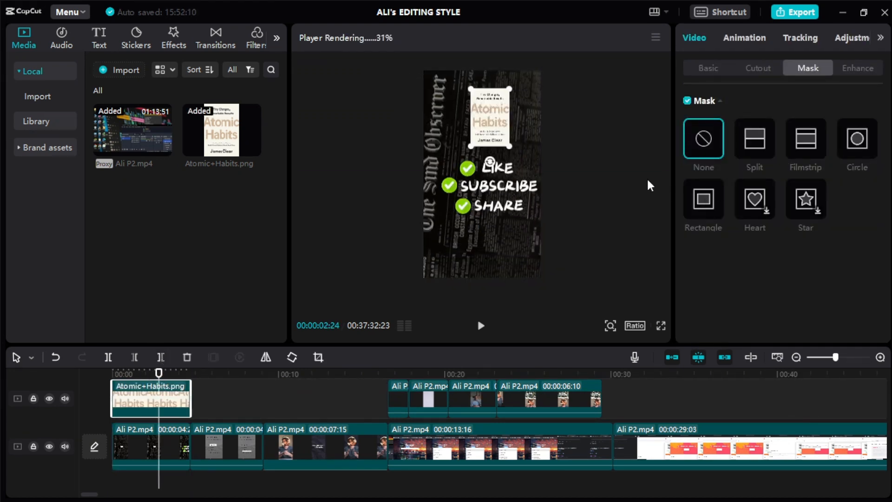
click(704, 199)
scroll(703, 199, down, 2)
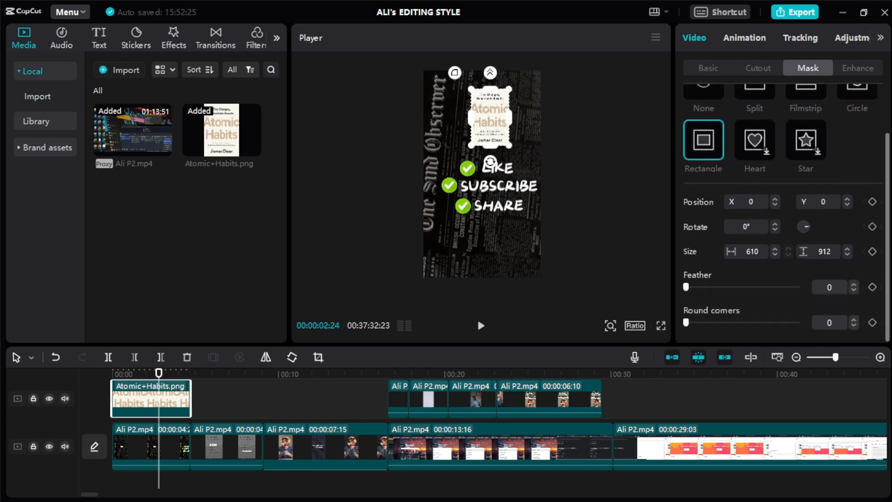
click(686, 323)
click(55, 357)
Turn the Atomic Habits cover into a compound clip, then apply an effect to it and adjust the effect's settings.
click(145, 389)
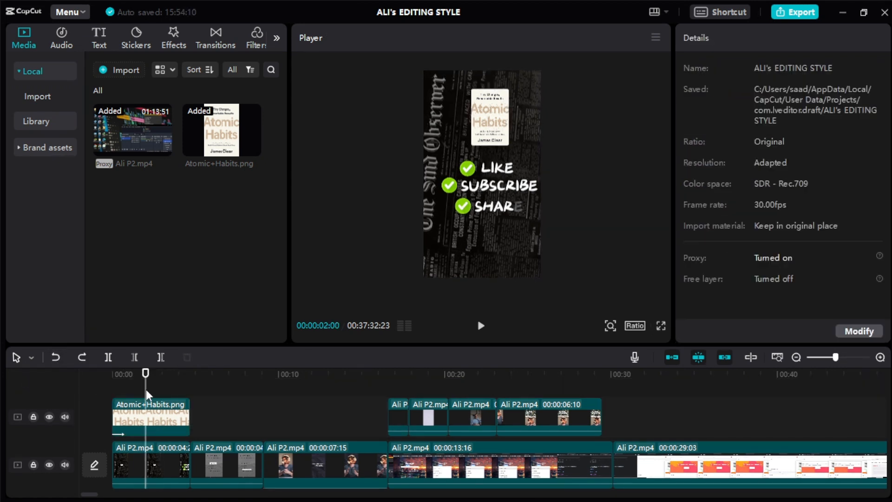
right_click(148, 409)
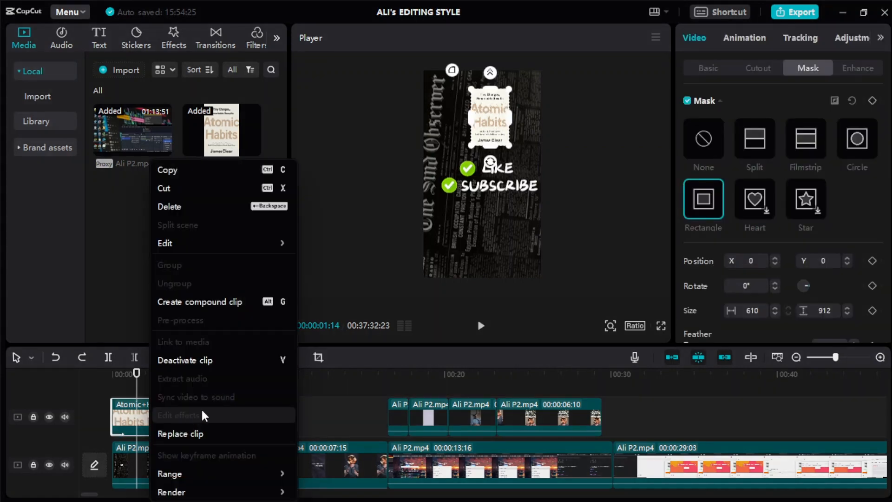
click(196, 305)
drag(130, 91, 135, 405)
drag(724, 155, 691, 188)
click(879, 155)
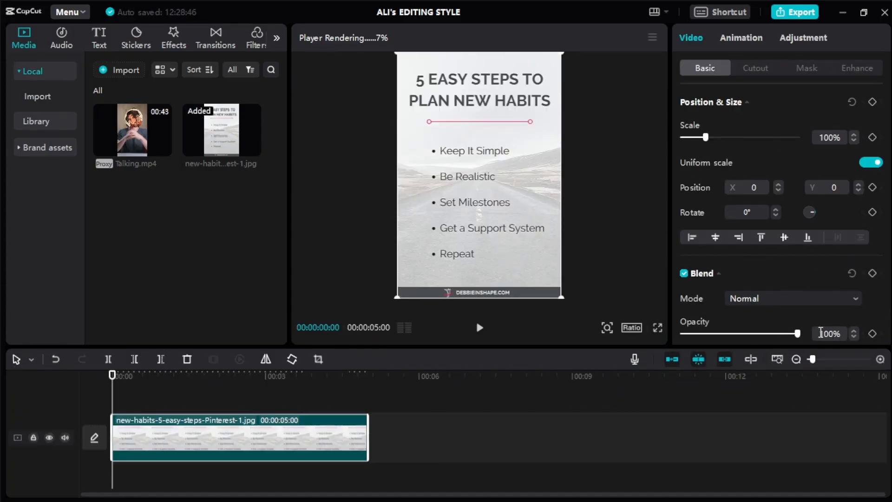
Lower the new-habits list image's opacity to about 47% and add the white library clip to the timeline.
drag(797, 333, 736, 333)
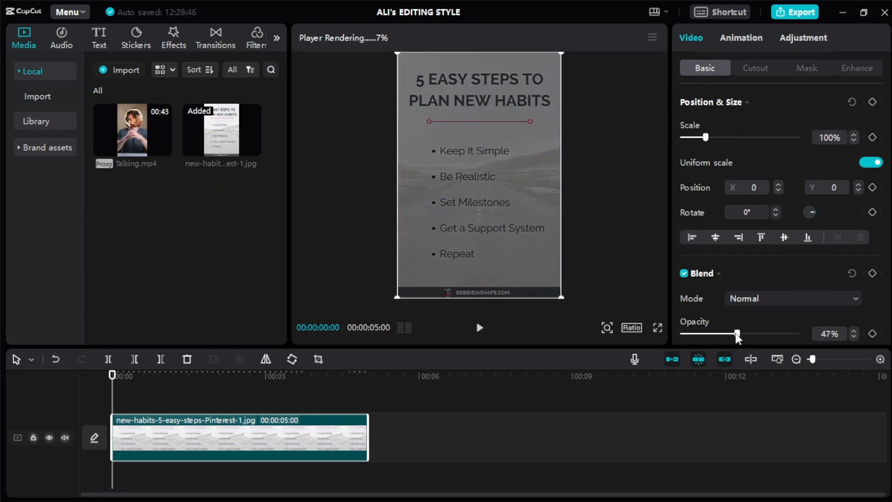
click(855, 330)
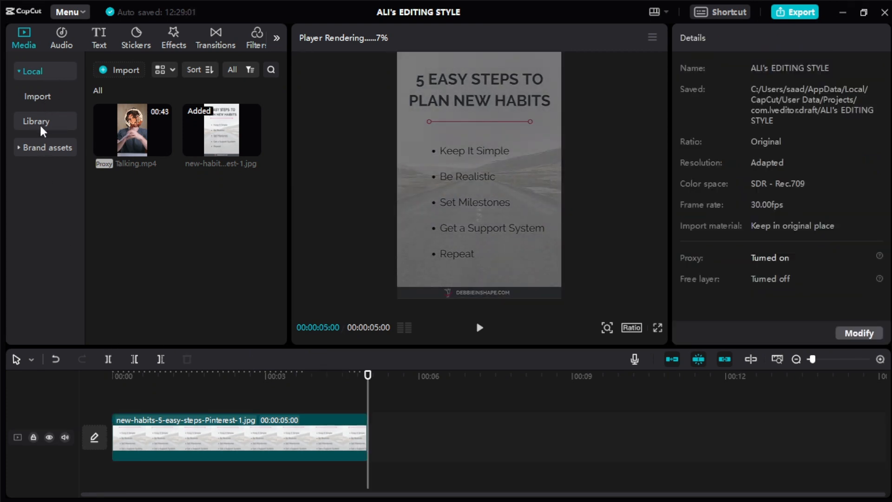
click(40, 123)
drag(132, 141, 375, 402)
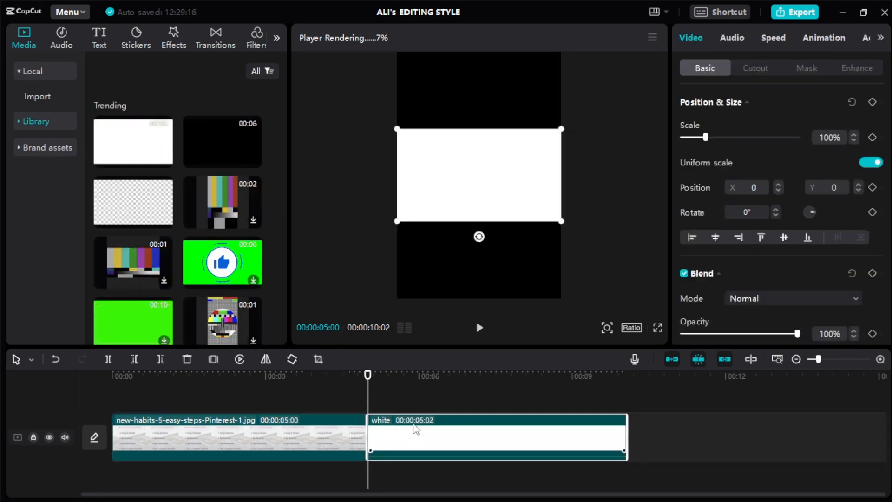
Mask the white clip with an 837 by 172 rectangle, round corners 32, and position it over the Keep It Simple line.
click(815, 68)
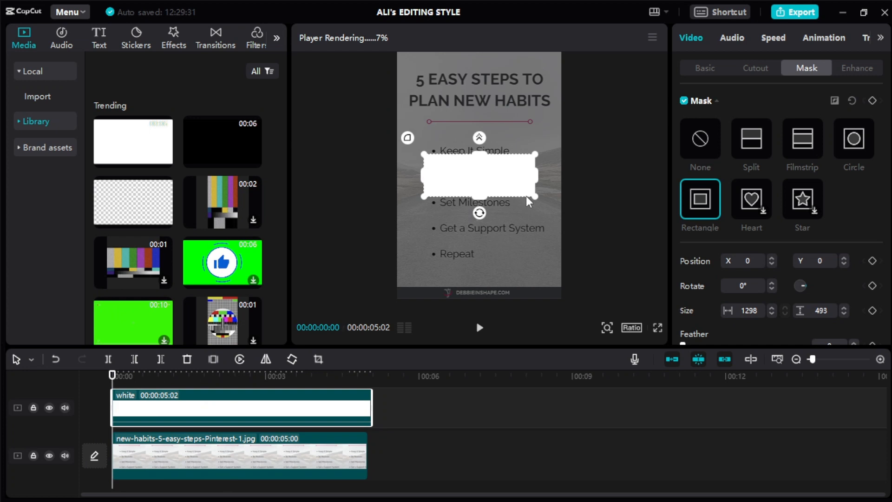
scroll(754, 279, down, 2)
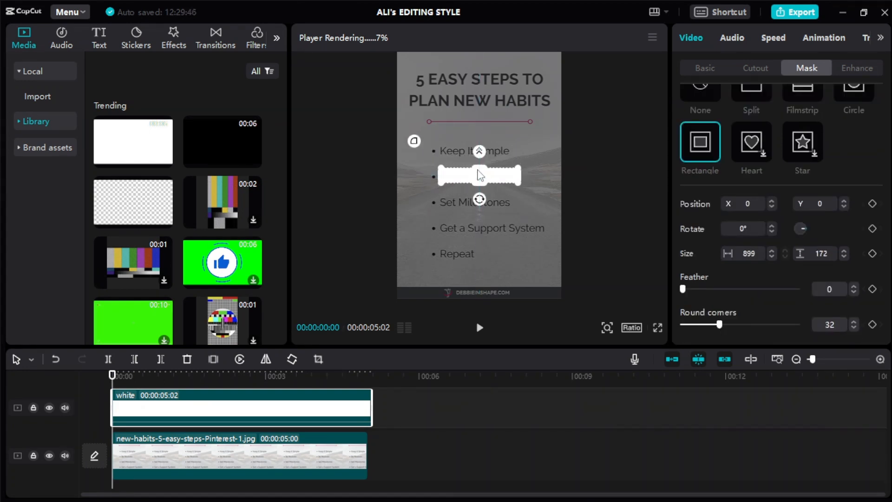
drag(514, 176, 515, 151)
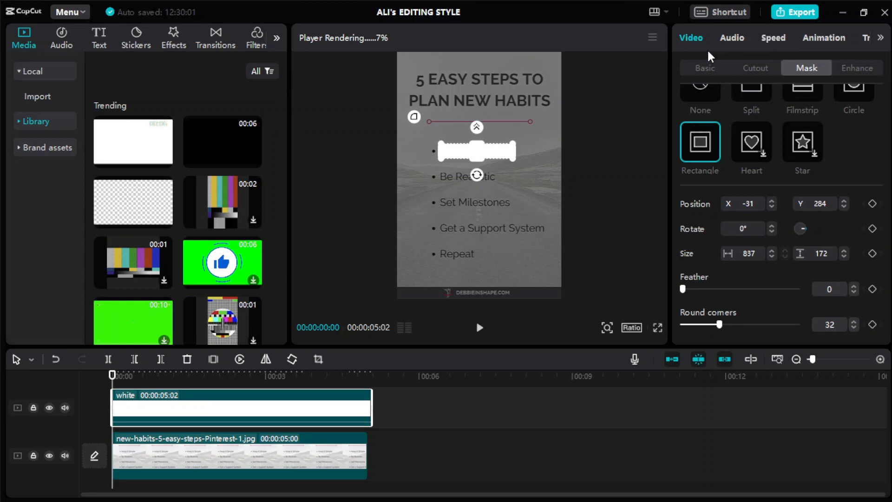
Set the white clip's blend mode to Overlay and move its keyframed mask down onto the Be Realistic line.
click(704, 68)
click(773, 207)
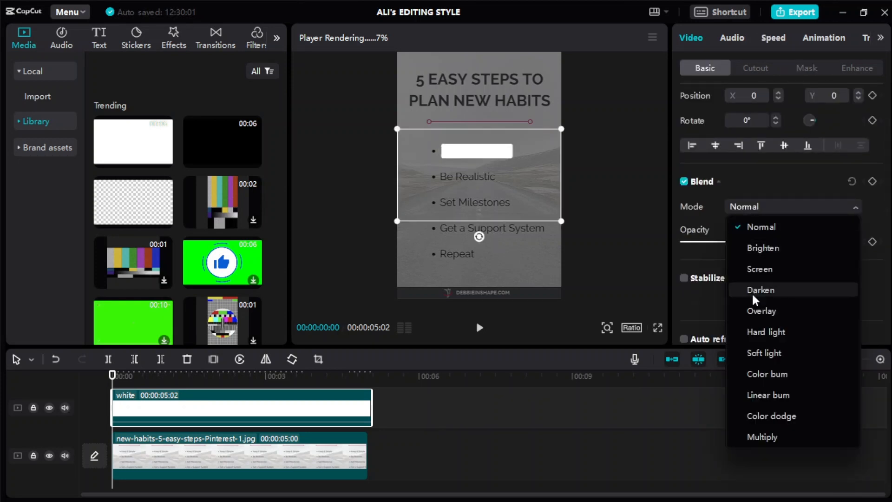
click(753, 310)
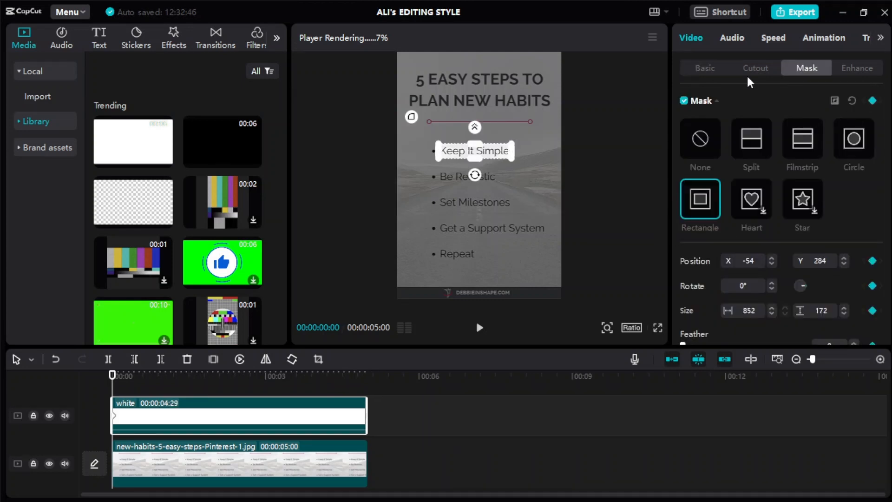
click(705, 69)
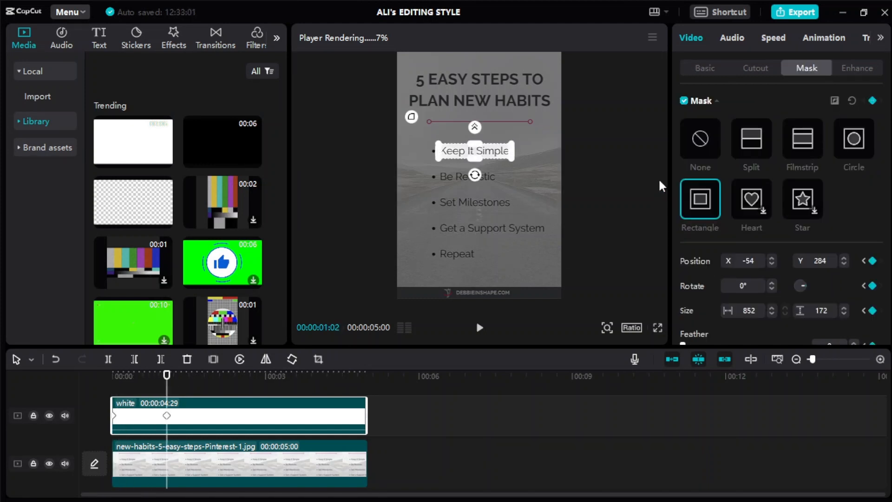
drag(469, 156, 467, 180)
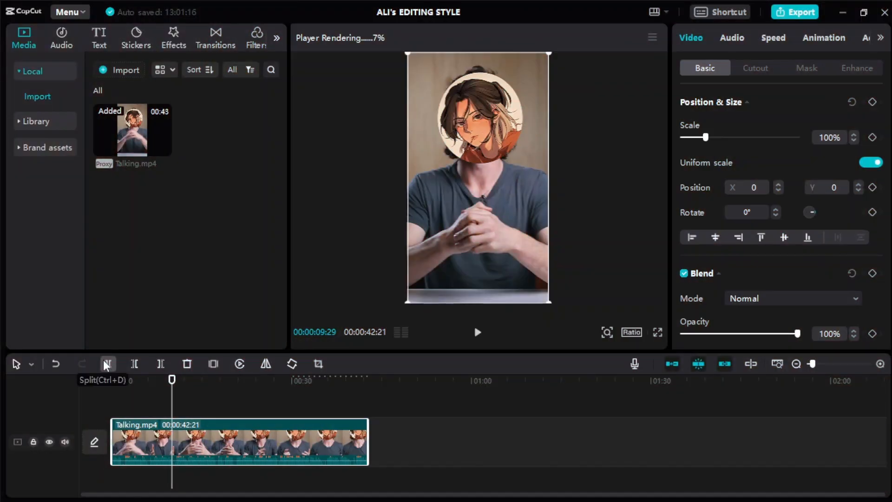
Split Talking.mp4 at 00:00:09:29 and apply Auto cutout to the second part.
key(ctrl+b)
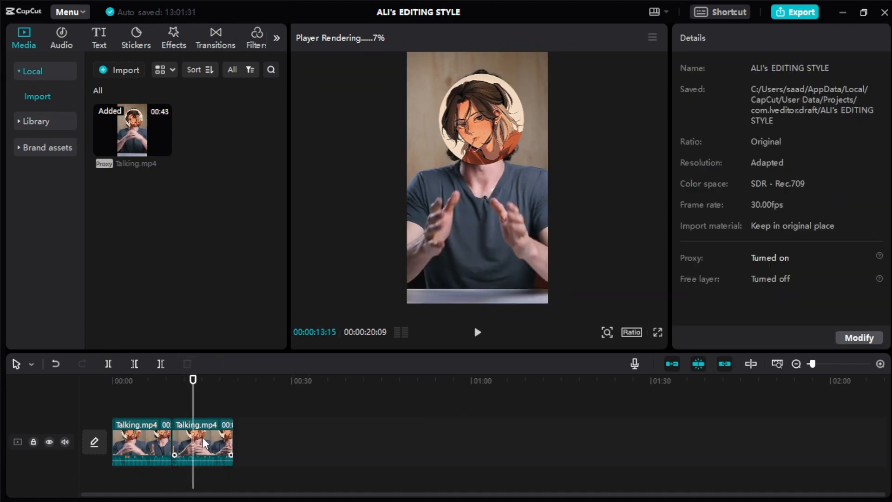
click(204, 444)
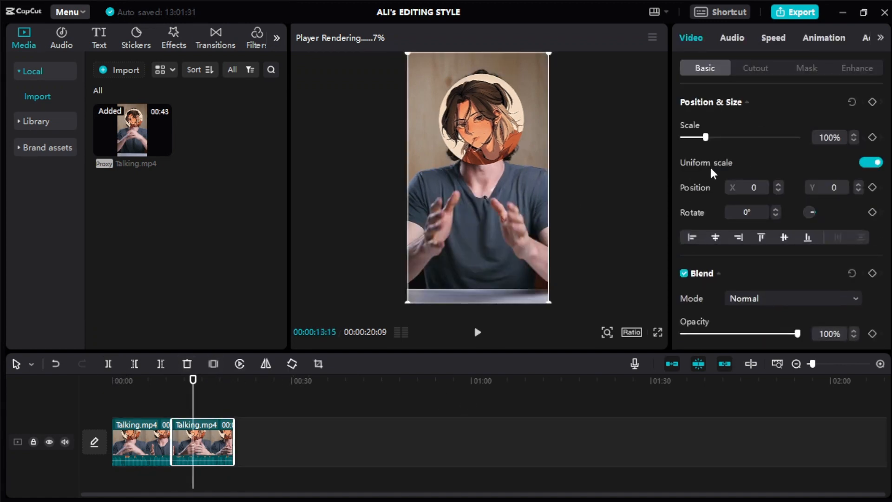
click(753, 71)
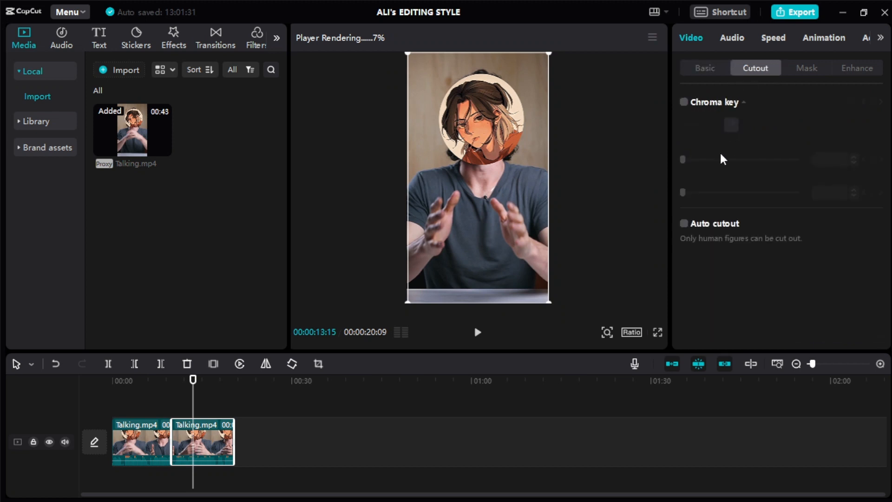
click(684, 224)
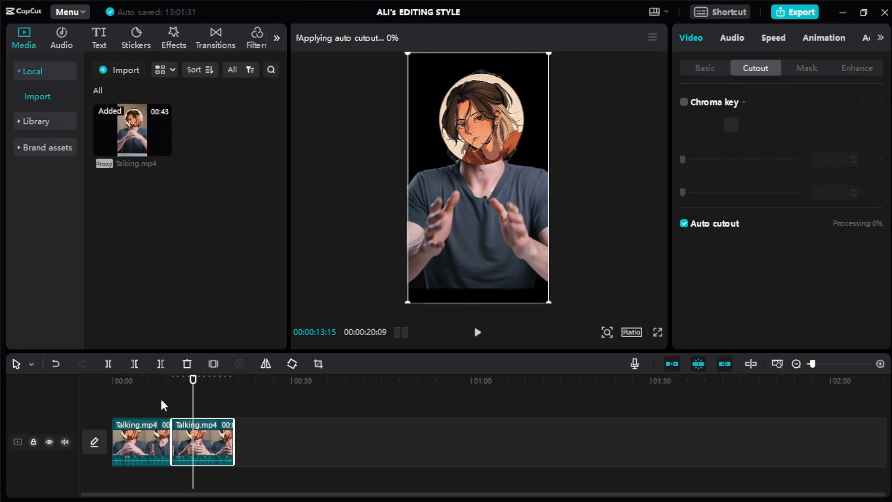
Place the dark crumpled-paper video on a track above the talking clip at 00:00:09:29 and enlarge it to fill the frame.
mouse_move(160, 397)
mouse_down()
mouse_move(191, 409)
mouse_move(176, 406)
mouse_up()
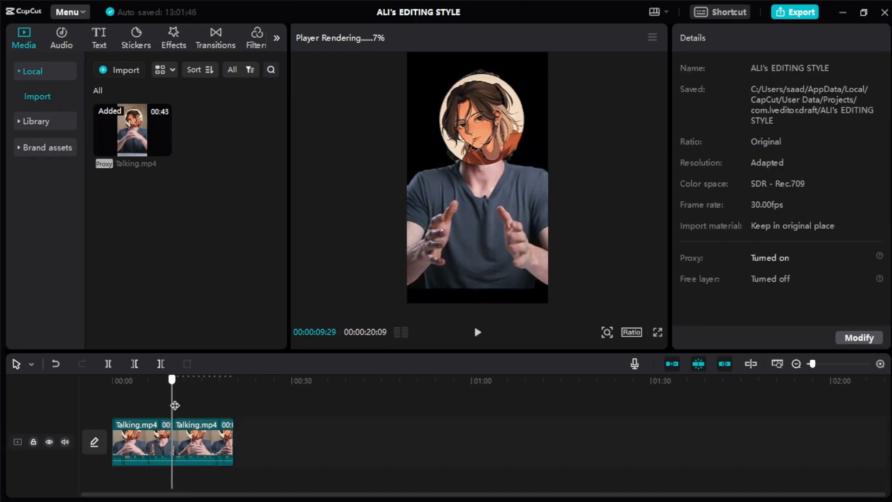
drag(215, 135, 174, 389)
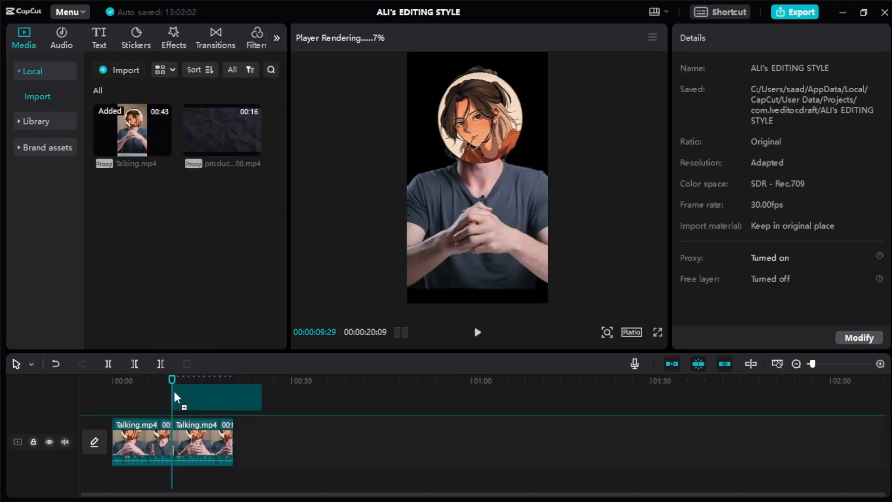
drag(661, 312, 671, 319)
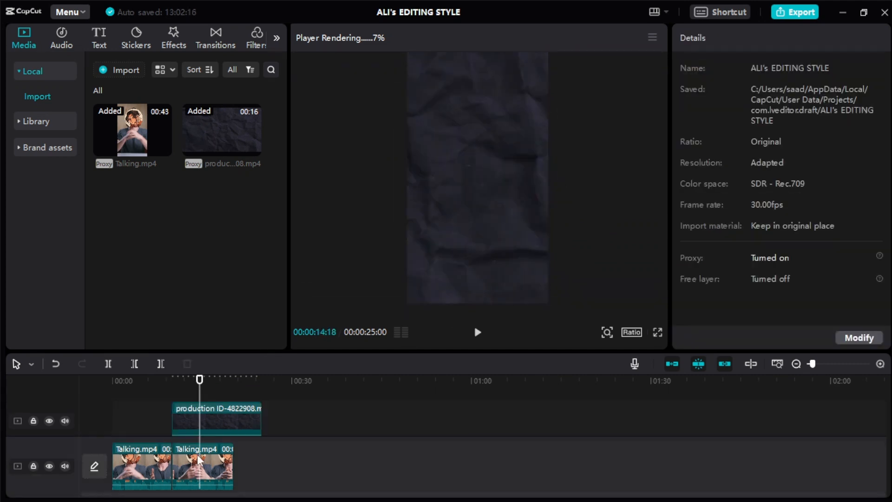
Move the cutout Talking.mp4 clip onto a track above the crumpled-paper video and shift it earlier.
drag(198, 462, 199, 385)
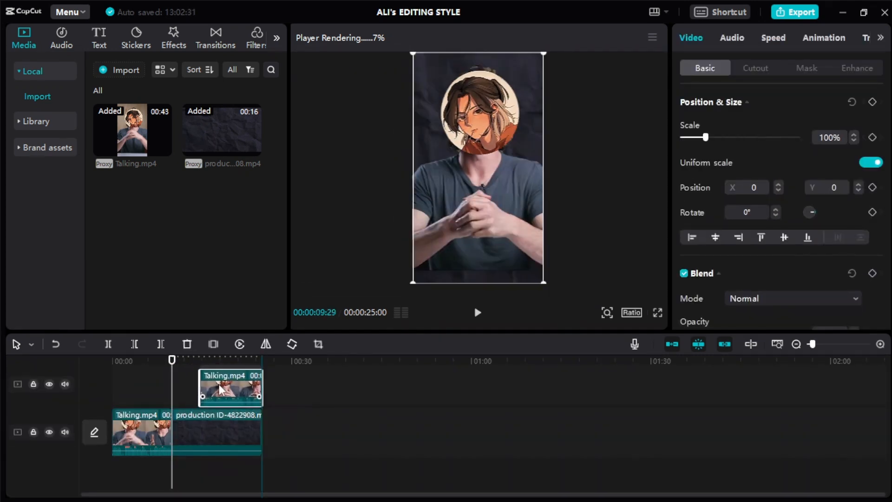
drag(219, 390, 209, 386)
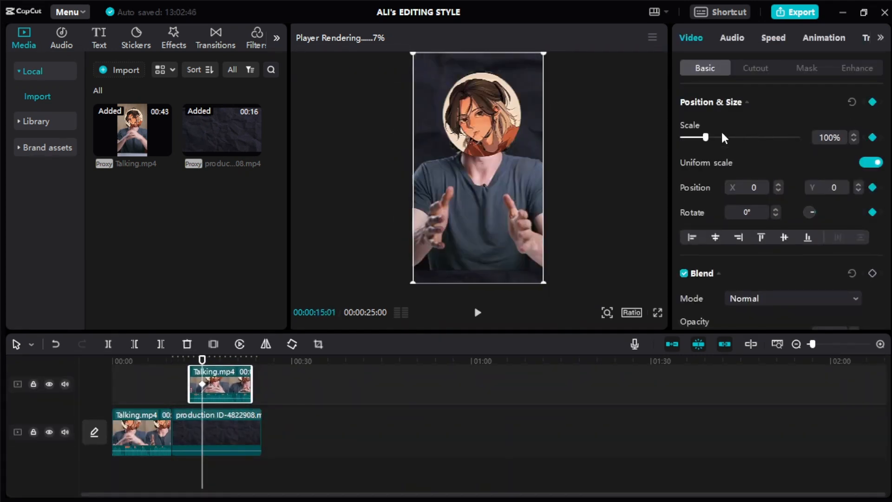
Animate the Talking.mp4 cutout to rise into frame by keyframing its Y position to -3584 at 00:00:15:01.
mouse_move(198, 364)
mouse_down()
mouse_move(212, 365)
mouse_move(202, 360)
mouse_up()
drag(495, 118, 489, 296)
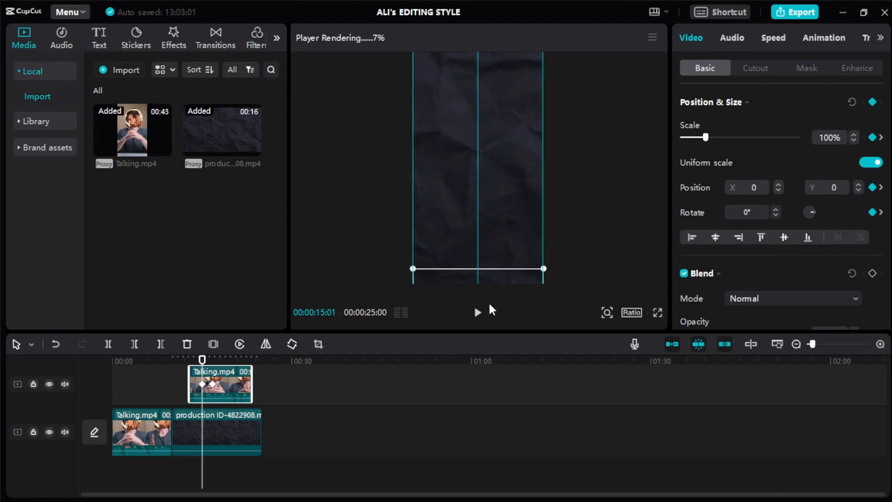
mouse_move(203, 362)
mouse_down()
mouse_move(214, 364)
mouse_move(206, 365)
mouse_up()
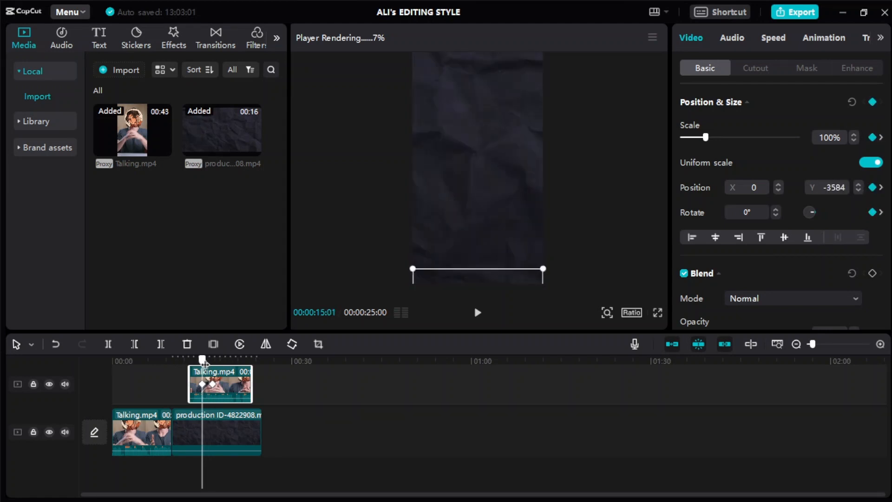
Add a BACKGROUND TUTORIAL title in a handwritten-style font over the crumpled paper, starting at 00:00:09:29.
click(172, 360)
click(99, 39)
drag(121, 100, 174, 374)
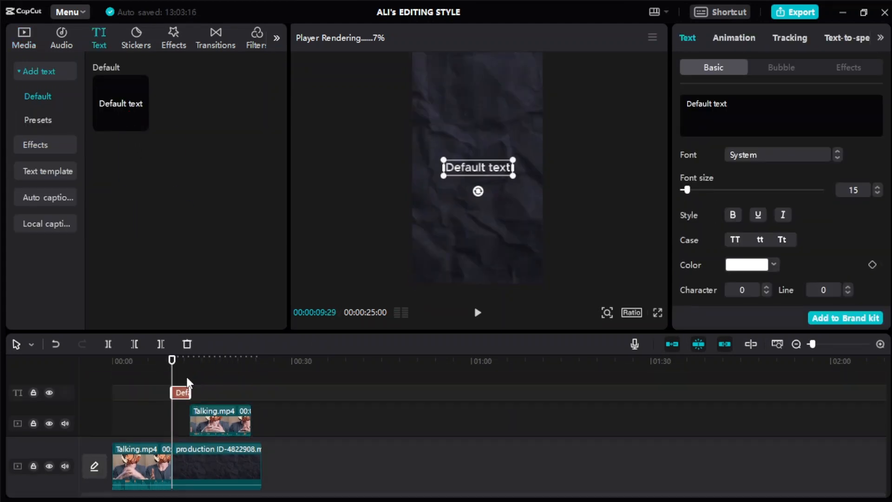
click(747, 155)
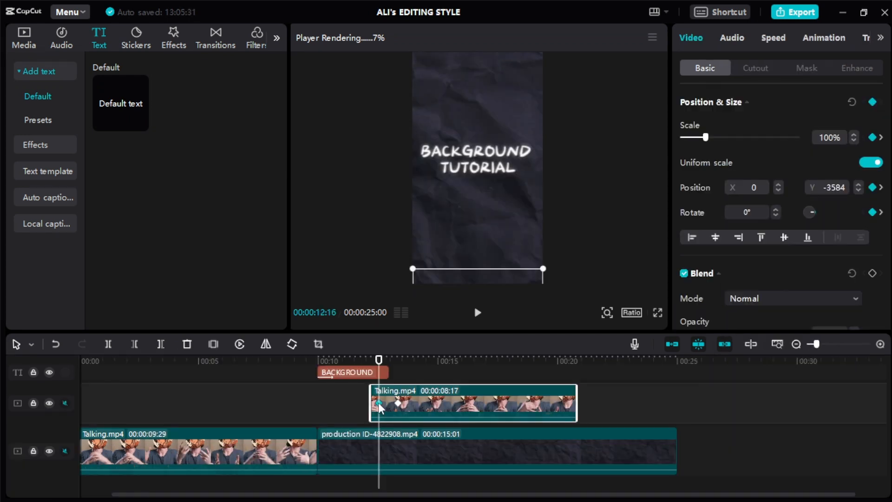
Play back the section around 00:00:11:26 to check how the Talking.mp4 cutout slides up over the paper.
drag(378, 402, 385, 402)
key(space)
click(363, 400)
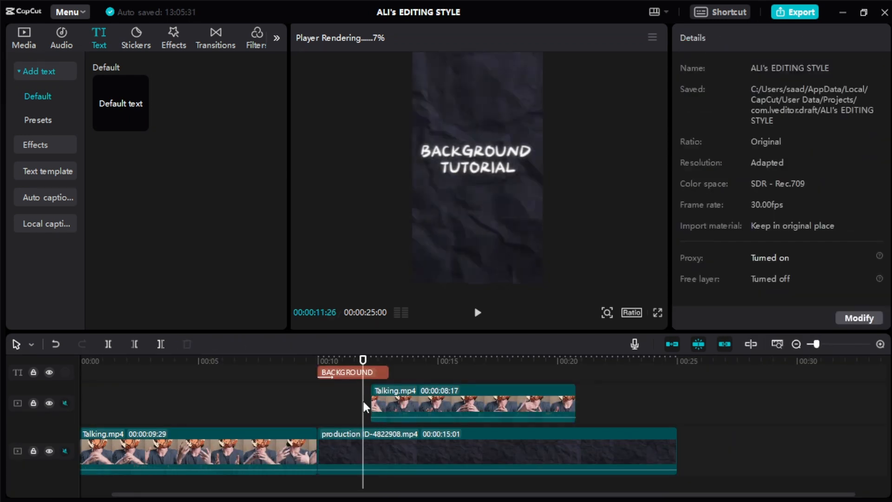
key(space)
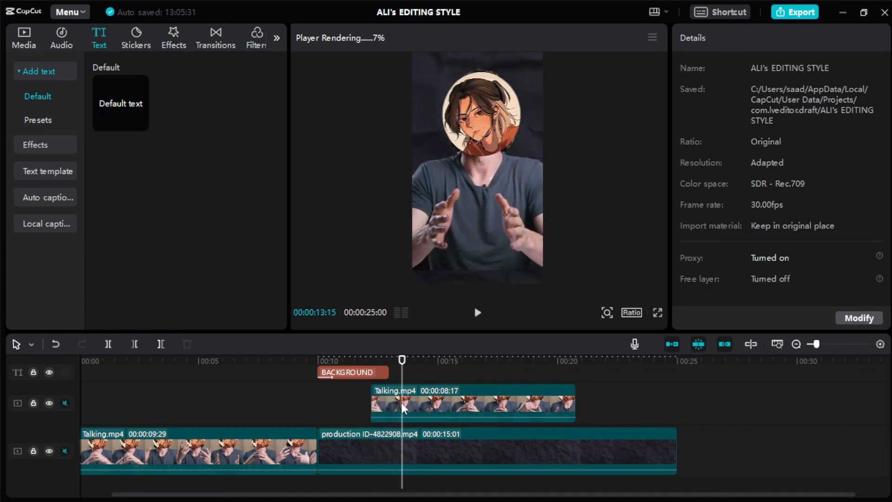
click(403, 404)
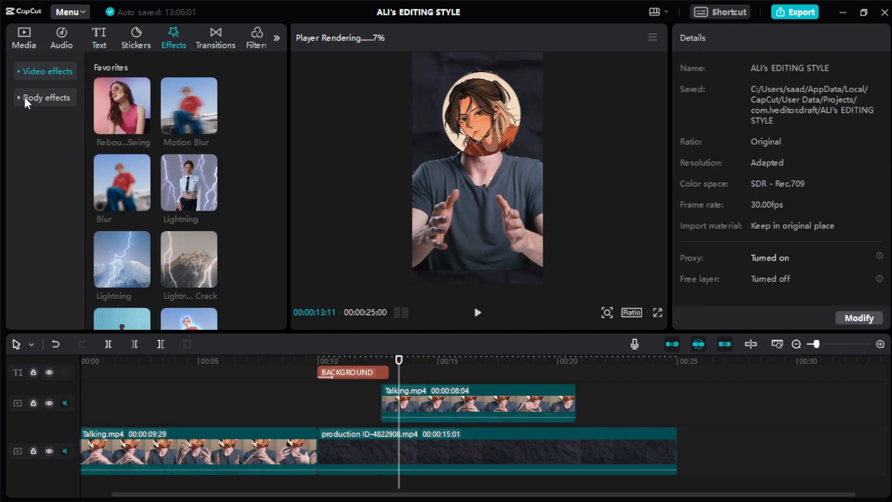
Apply the Apparate I body effect on its own track at the start of the Talking.mp4 cutout.
click(24, 96)
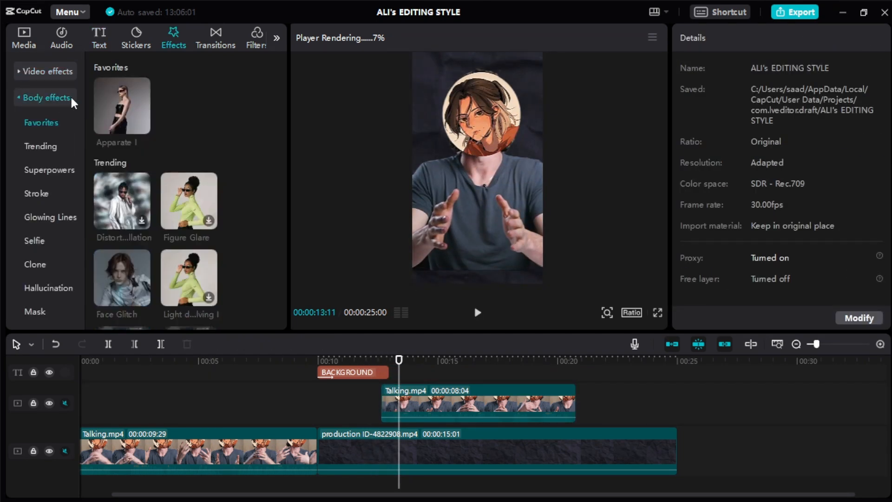
mouse_move(126, 110)
drag(124, 105, 385, 386)
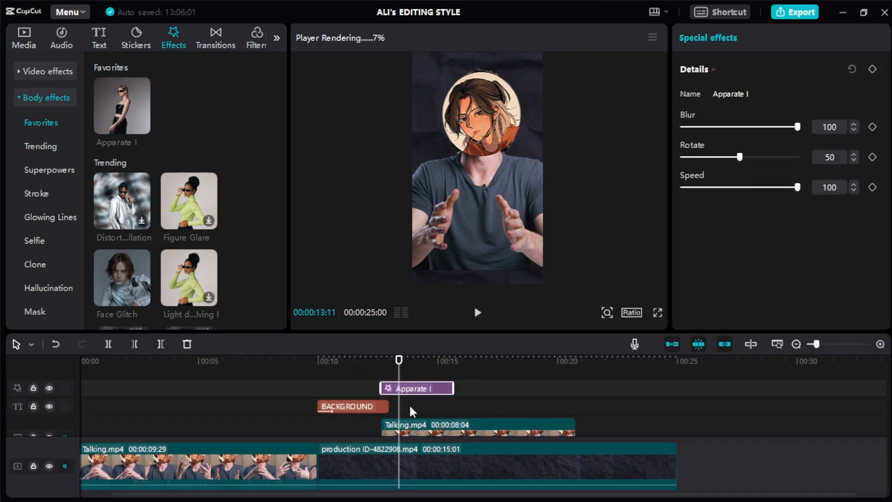
scroll(412, 406, down, 1)
Keyframe the Apparate I effect around 00:00:13:05, lowering Blur to its minimum and reducing Rotate.
click(873, 68)
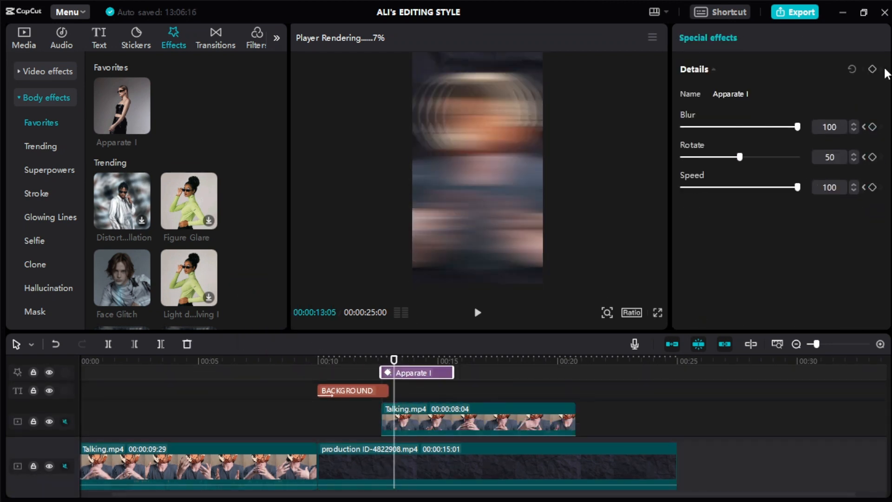
drag(702, 127, 680, 127)
drag(702, 157, 716, 157)
drag(394, 359, 389, 358)
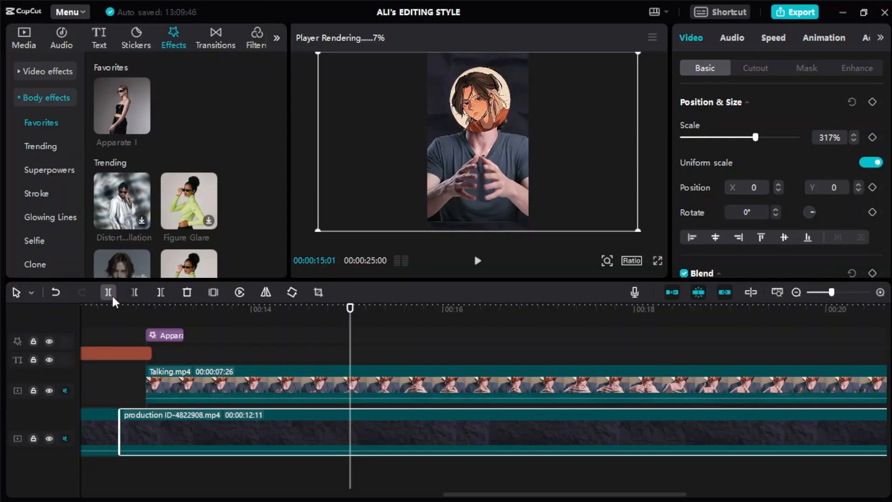
Split the crumpled-paper video at 00:00:15:01 and stack its second part and a duplicate Talking.mp4 cutout above the original cutout.
click(111, 296)
key(ctrl+v)
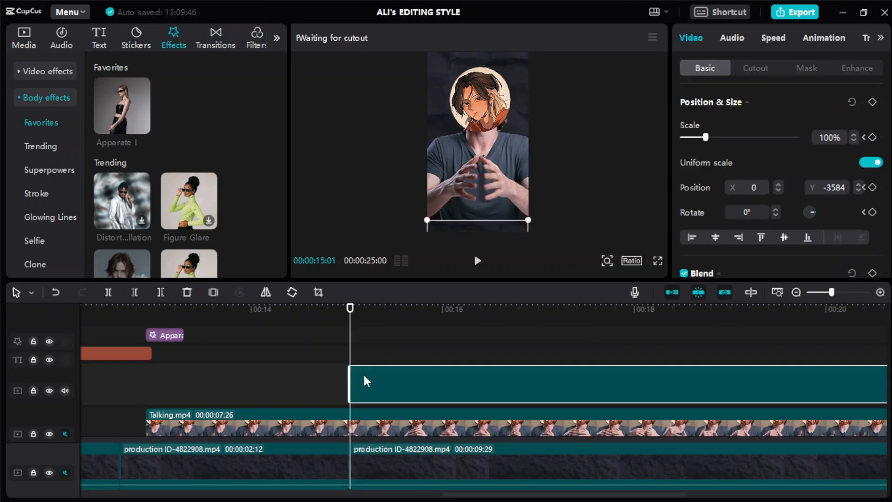
drag(471, 428, 466, 389)
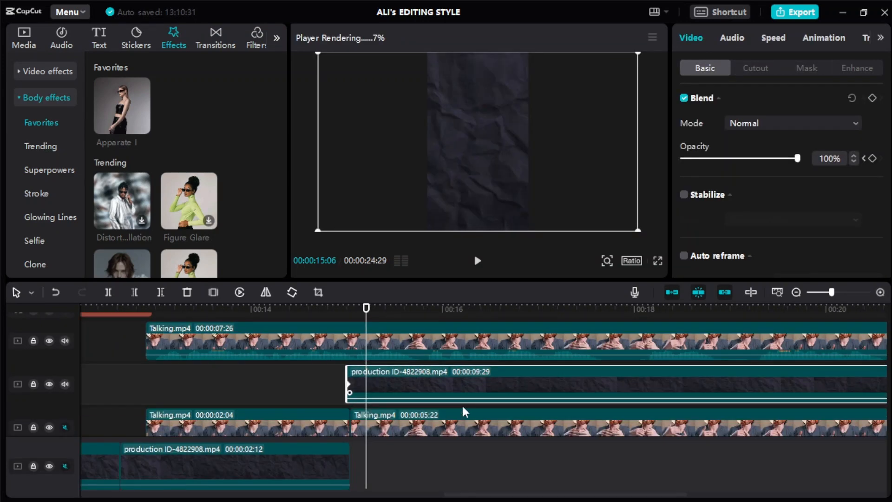
Add an opacity keyframe at 00:00:15:06 on the upper crumpled-paper clip and lower its opacity to 16%.
scroll(395, 415, down, 2)
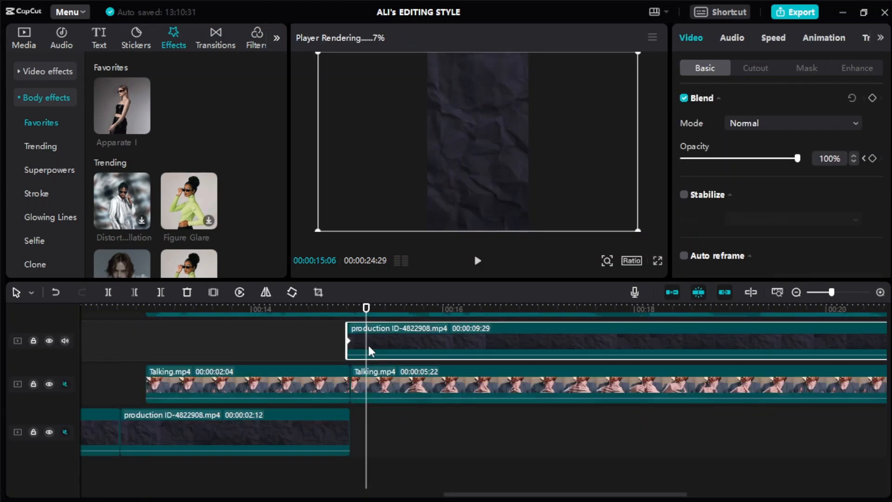
scroll(693, 198, down, 3)
click(743, 232)
scroll(851, 158, up, 3)
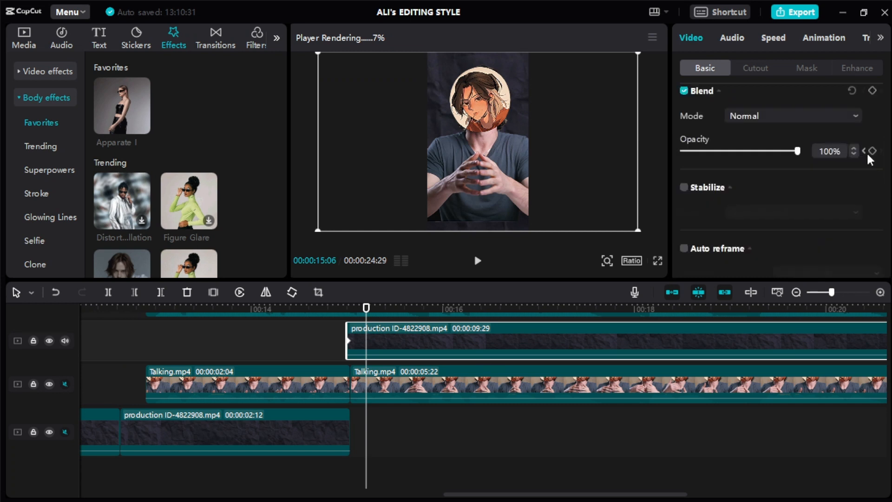
click(872, 151)
drag(799, 152, 694, 158)
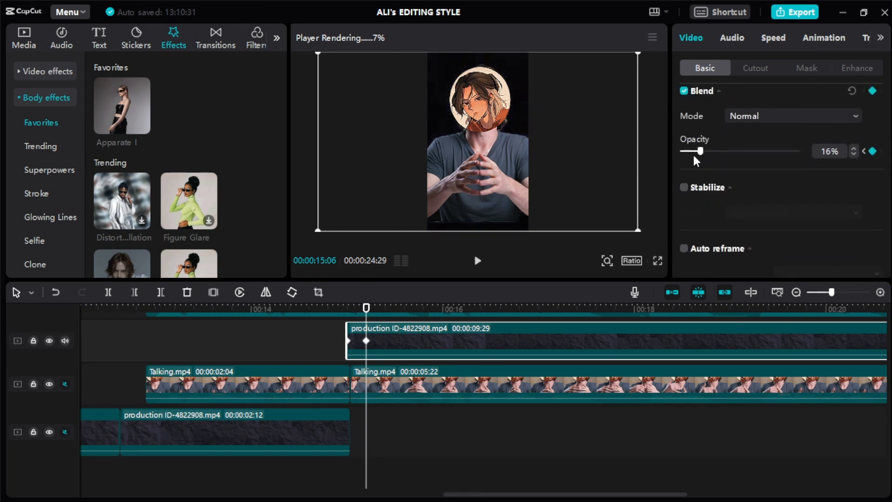
Turn off Auto cutout on the second part of the lower Talking.mp4 clip, which starts at 00:00:15:01.
click(390, 385)
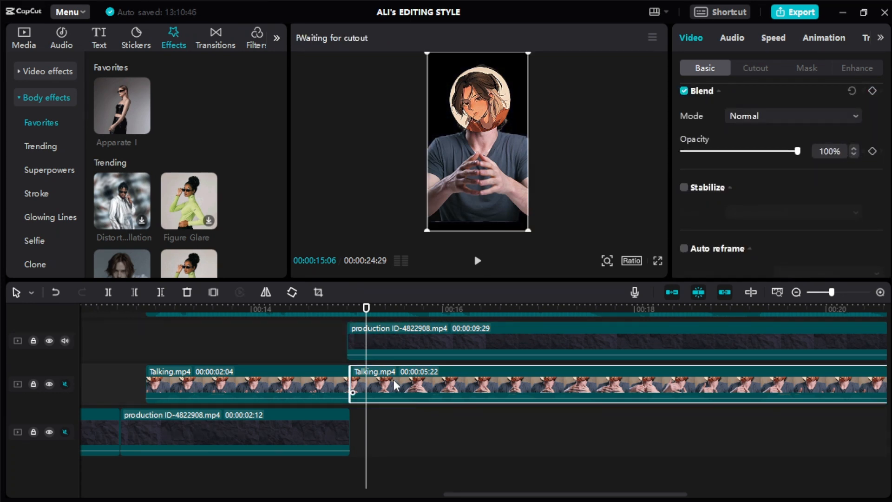
click(756, 69)
click(684, 223)
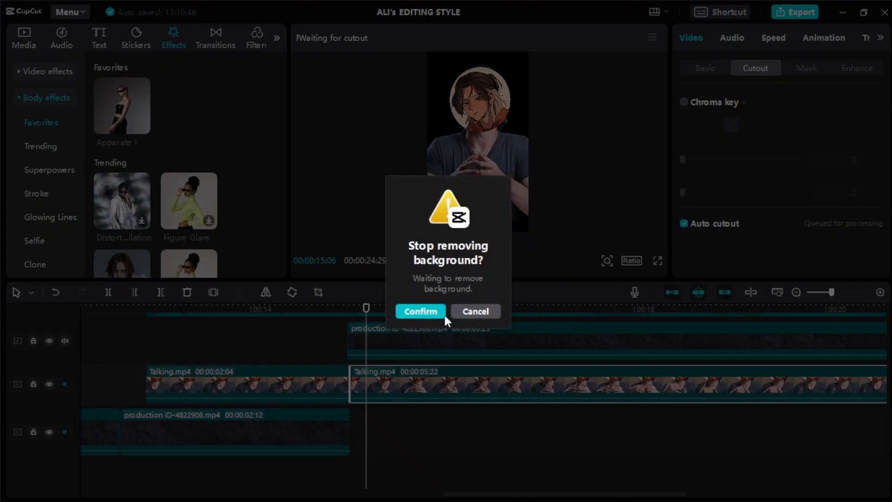
click(431, 311)
drag(366, 338, 295, 338)
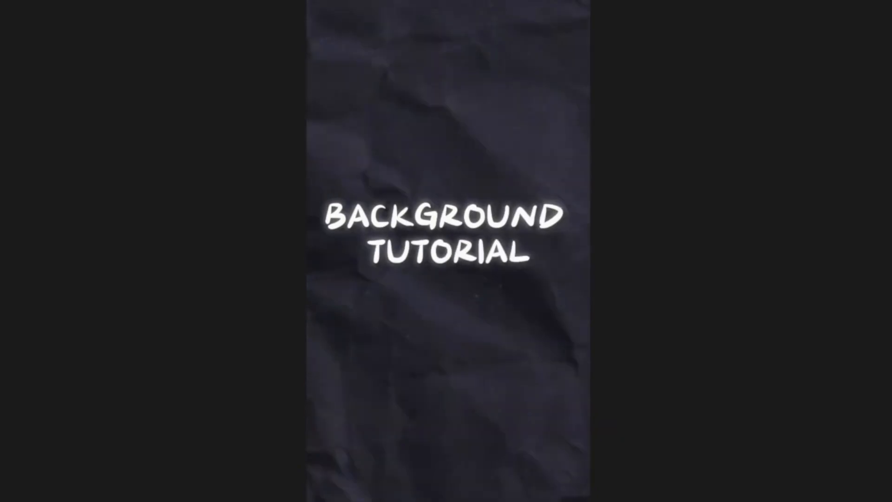